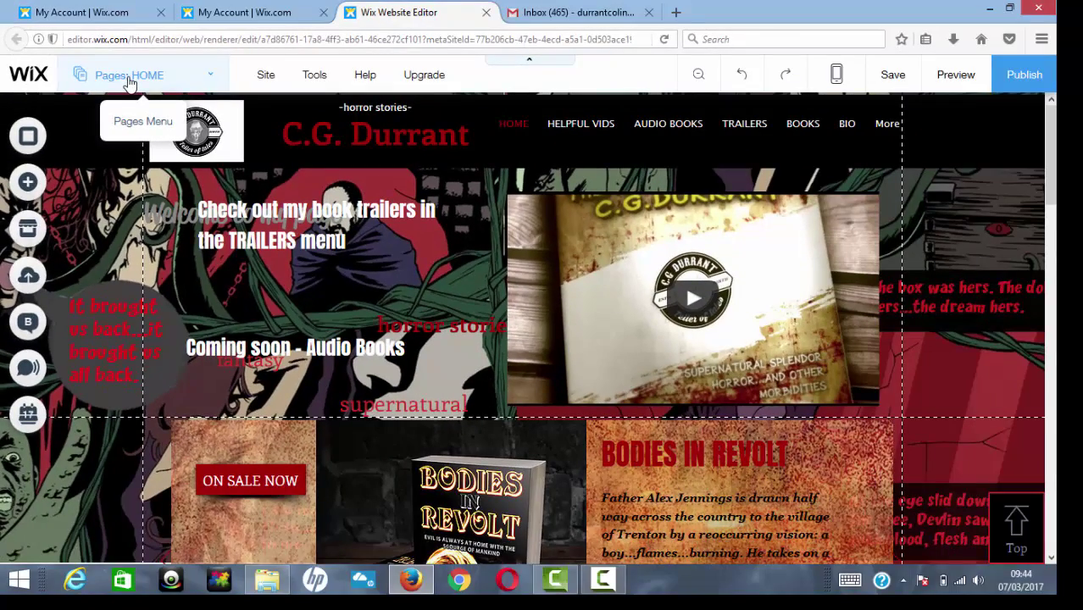
Step: From the Pages panel, open the hidden FREE page and its options menu
left_click(129, 82)
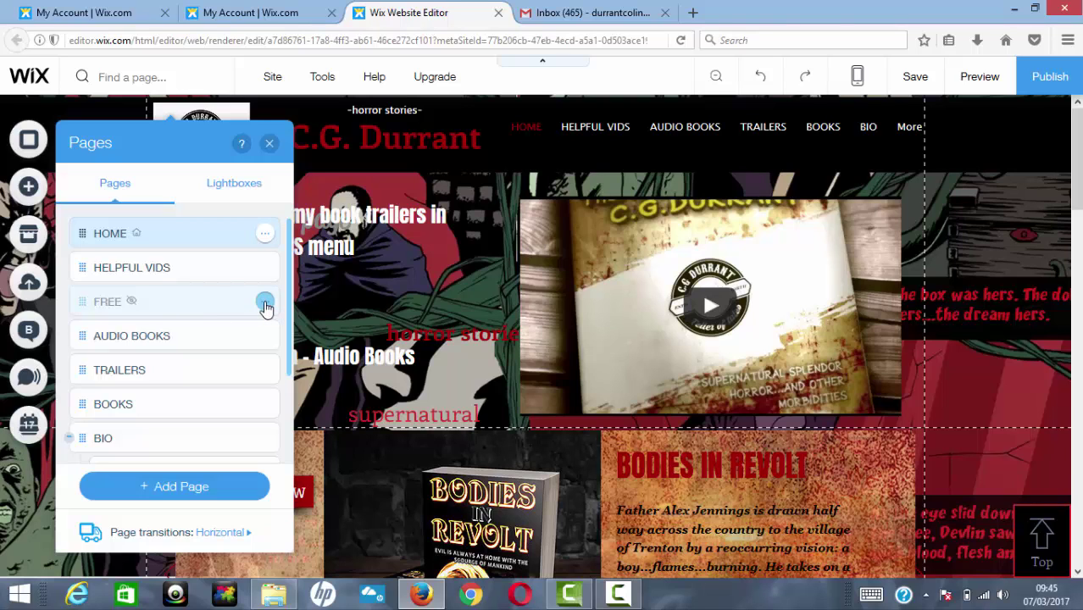
left_click(265, 304)
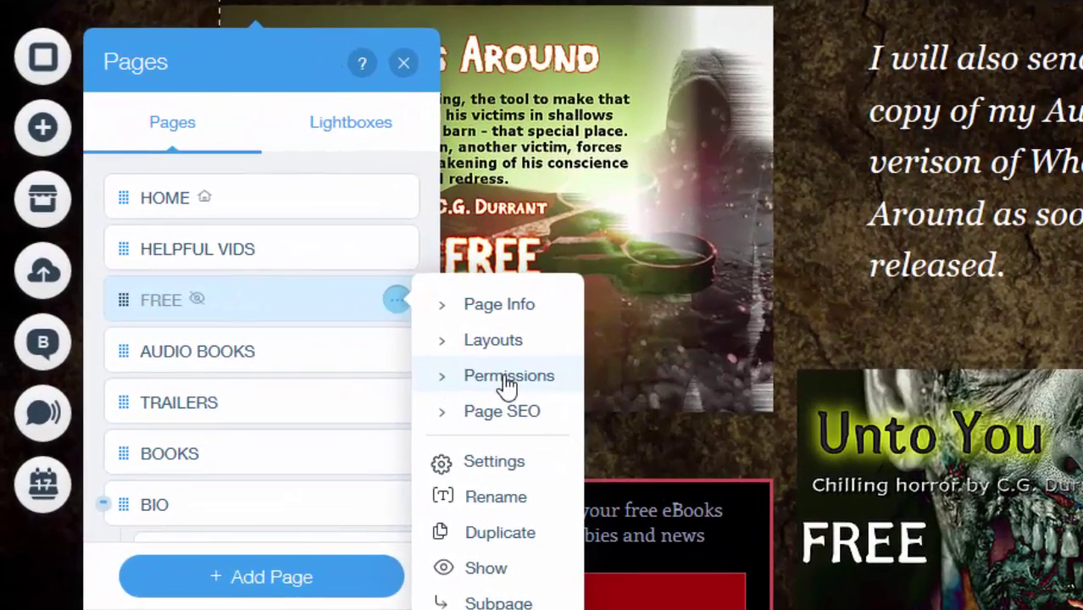
Step: Give the FREE page the No Header & Footer layout and close the Pages panel
left_click(506, 383)
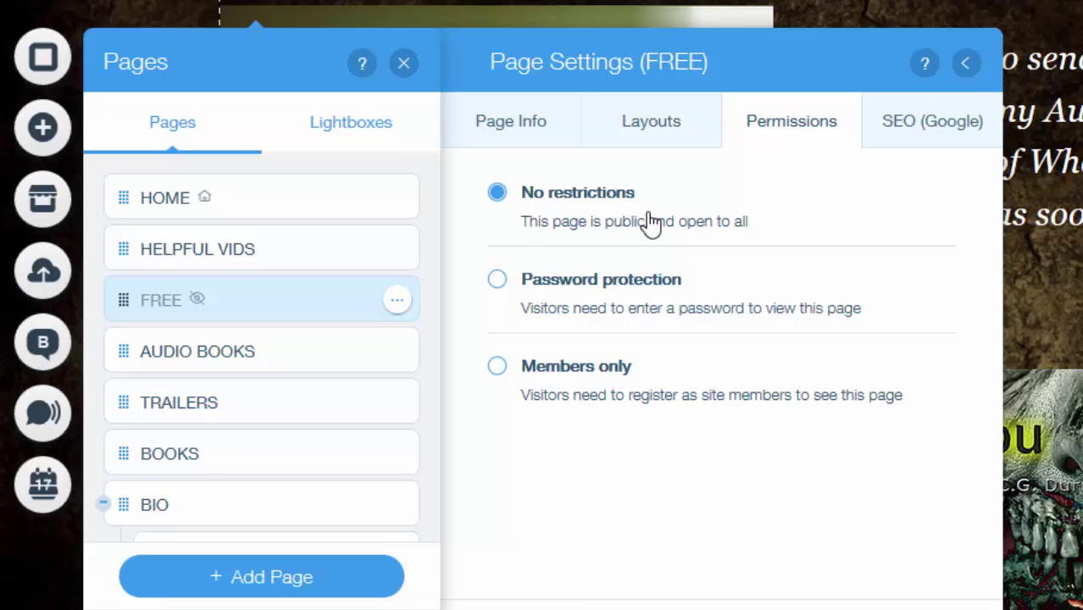
left_click(651, 127)
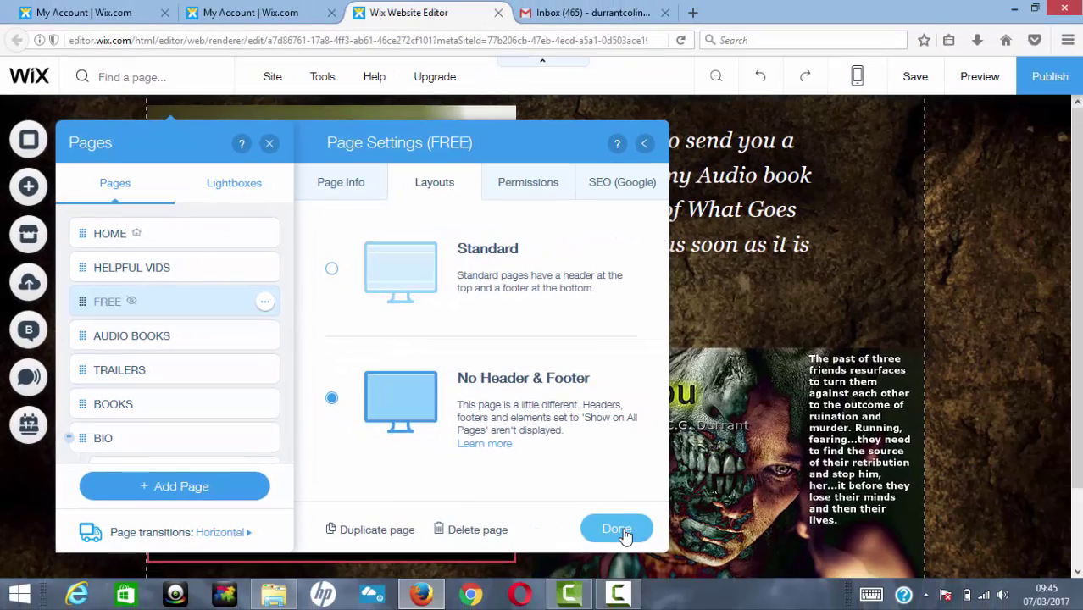
left_click(683, 555)
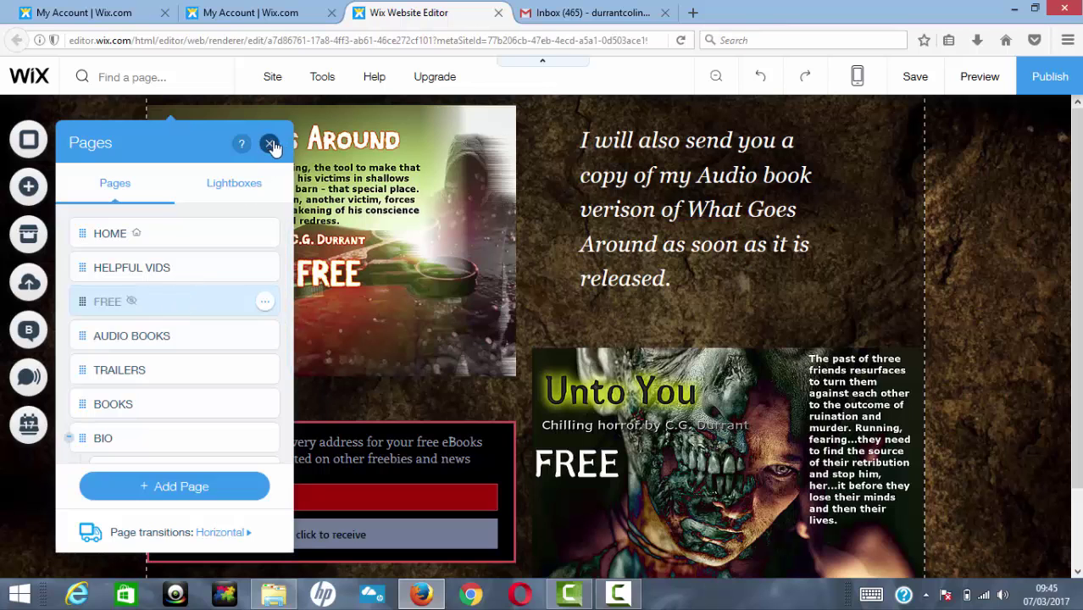
left_click(517, 209)
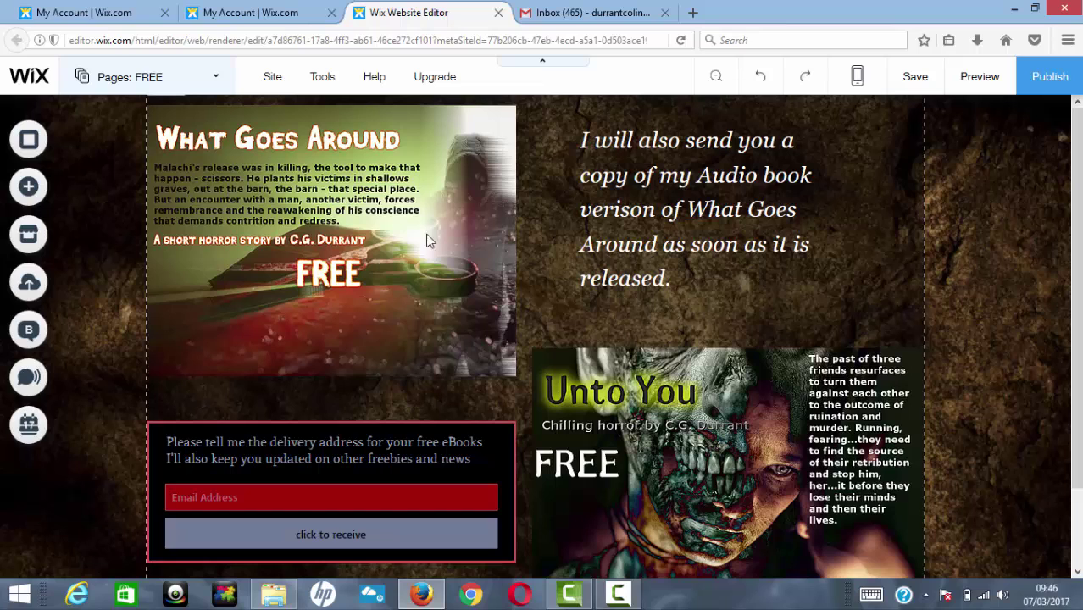
Step: Switch from the FREE page to editing the HOME page via the Pages panel
left_click(126, 78)
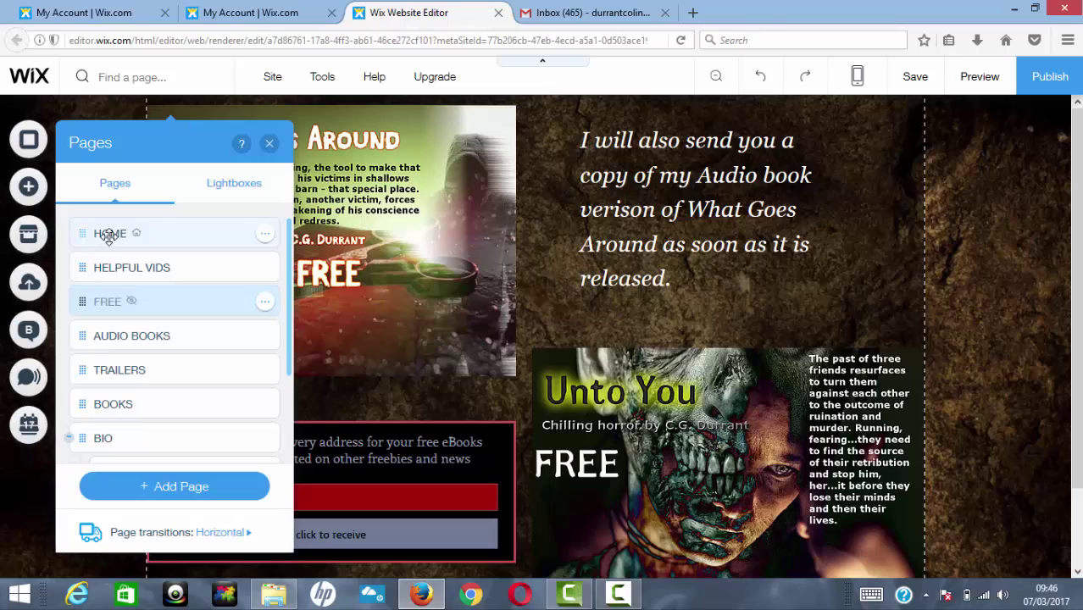
left_click(108, 237)
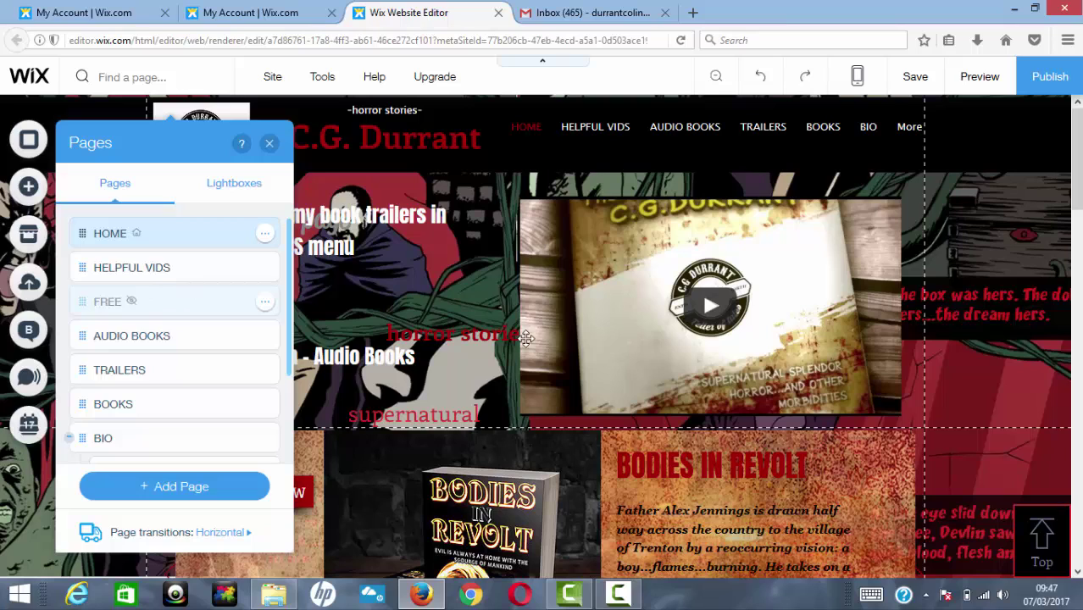
Step: Close the Pages panel to show the FREE page's offers and subscriber sign-up form
scroll(526, 338, "down", 4)
scroll(526, 339, "down", 5)
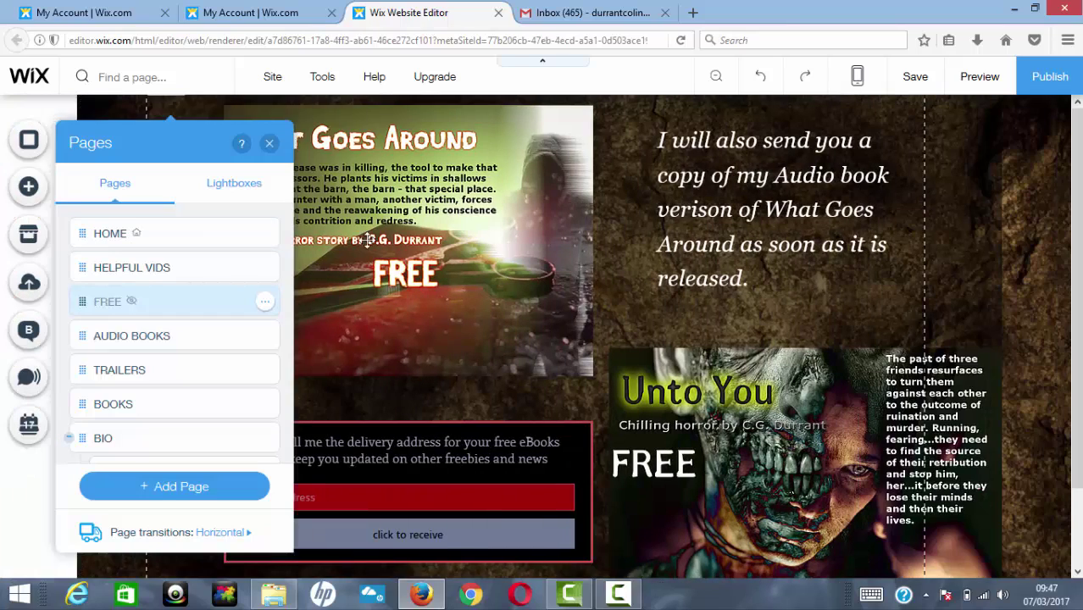
left_click(267, 144)
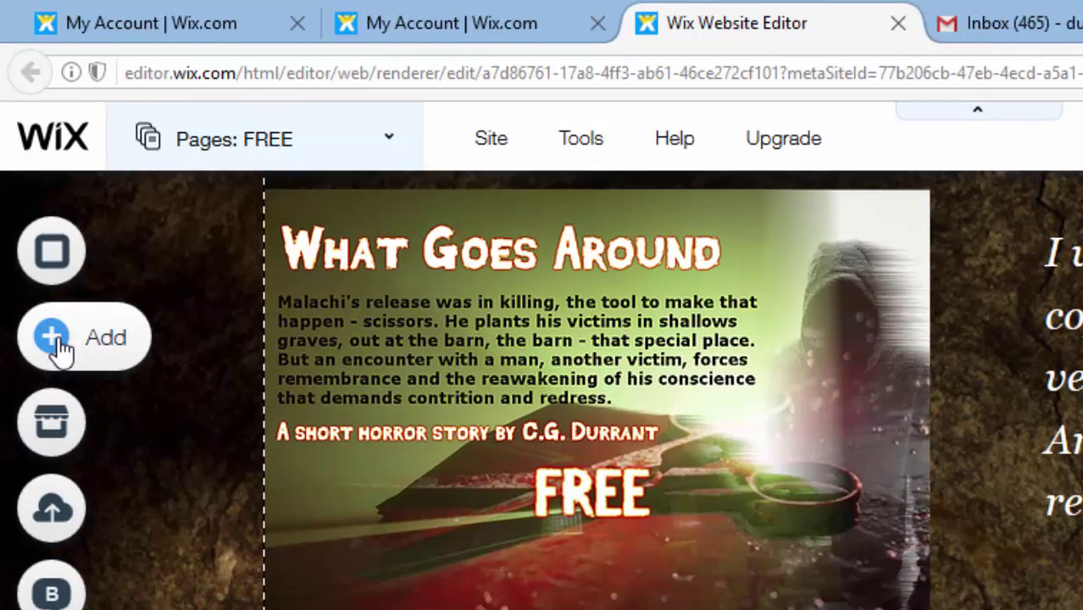
left_click(56, 341)
left_click(212, 383)
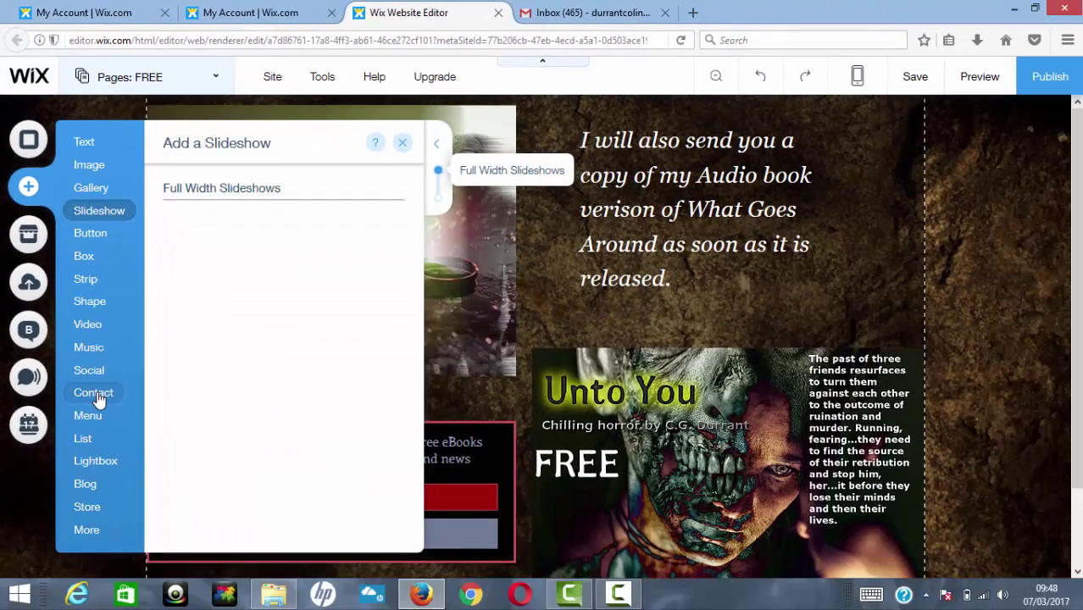
left_click(95, 394)
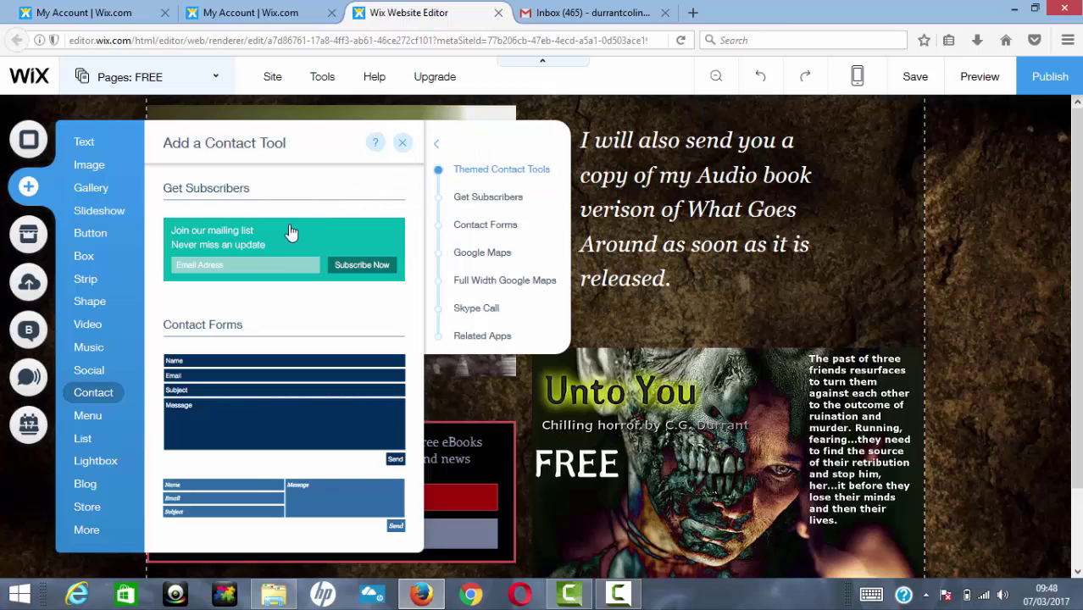
left_click(405, 145)
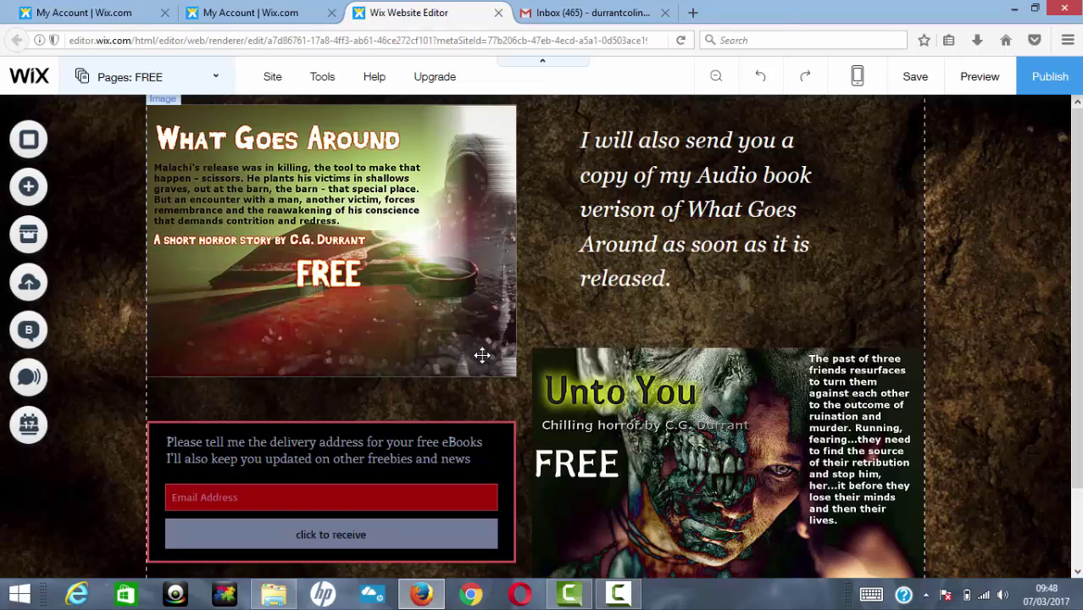
left_click(342, 455)
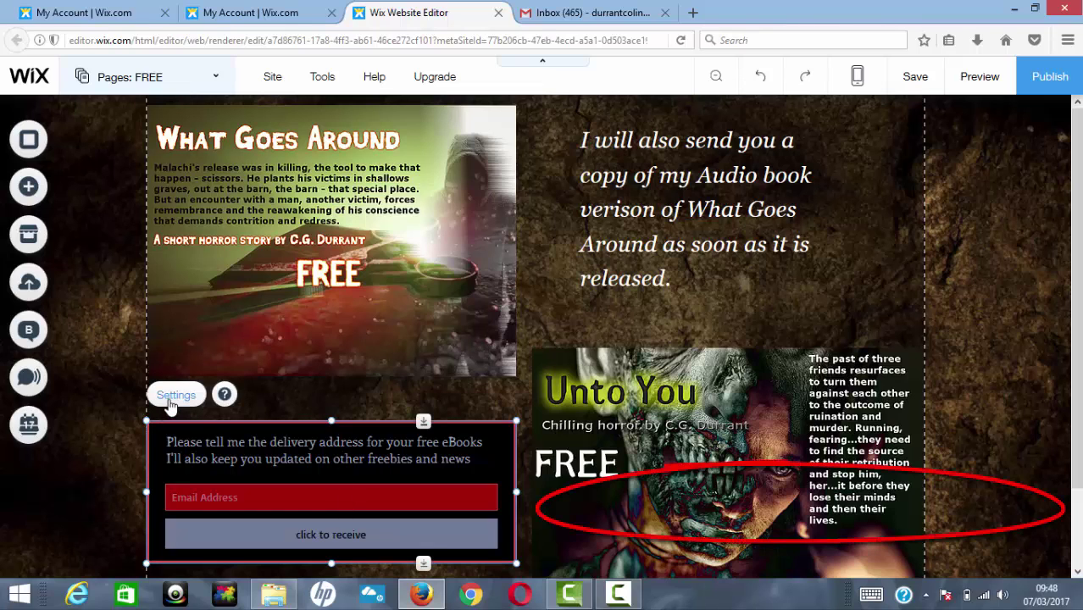
left_click(348, 390)
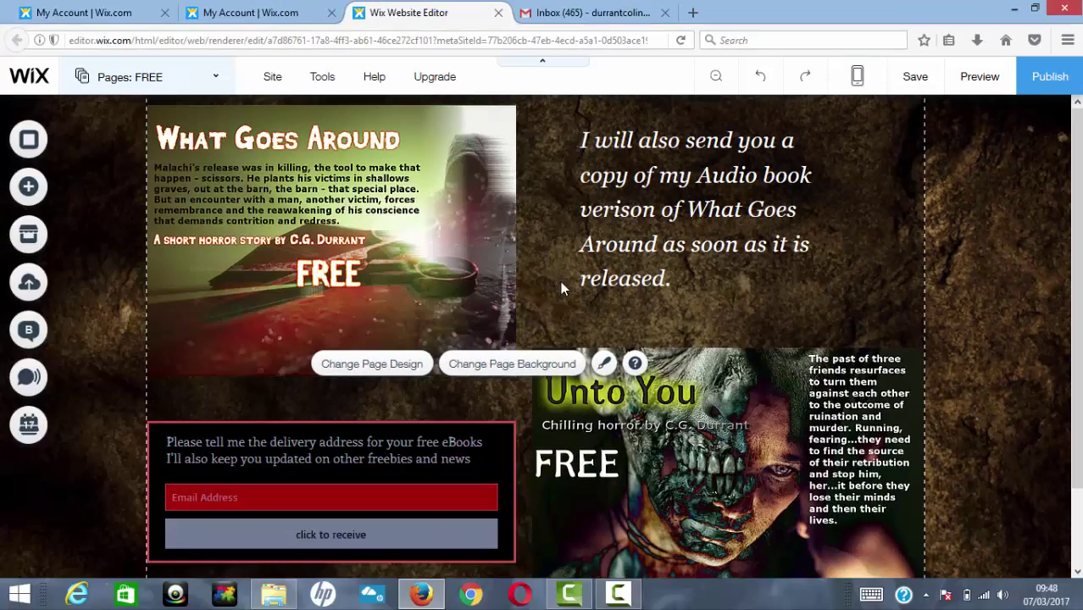
left_click(694, 14)
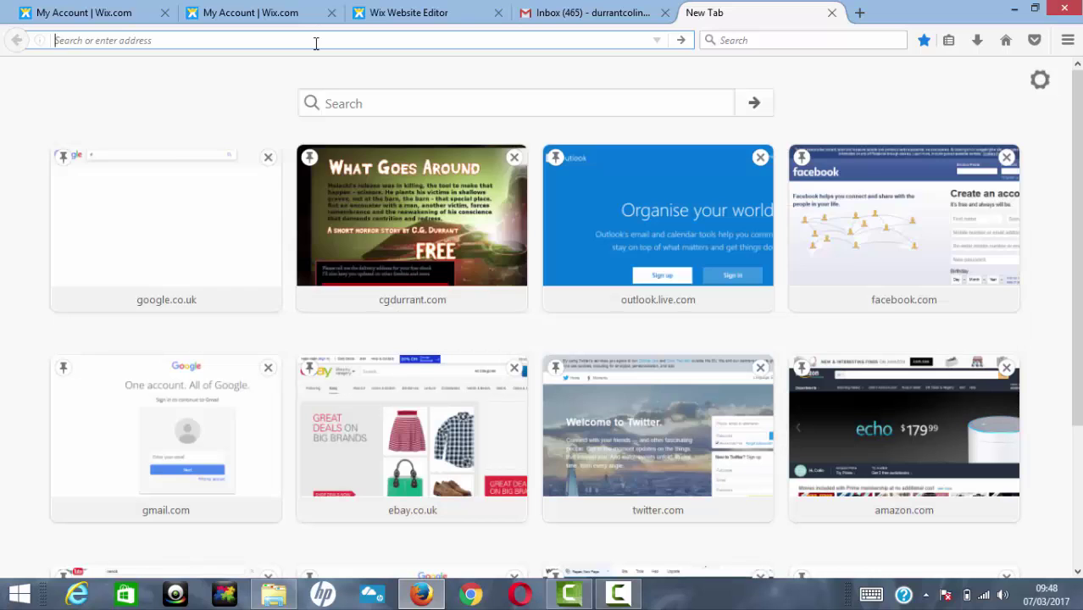
type("www.cg")
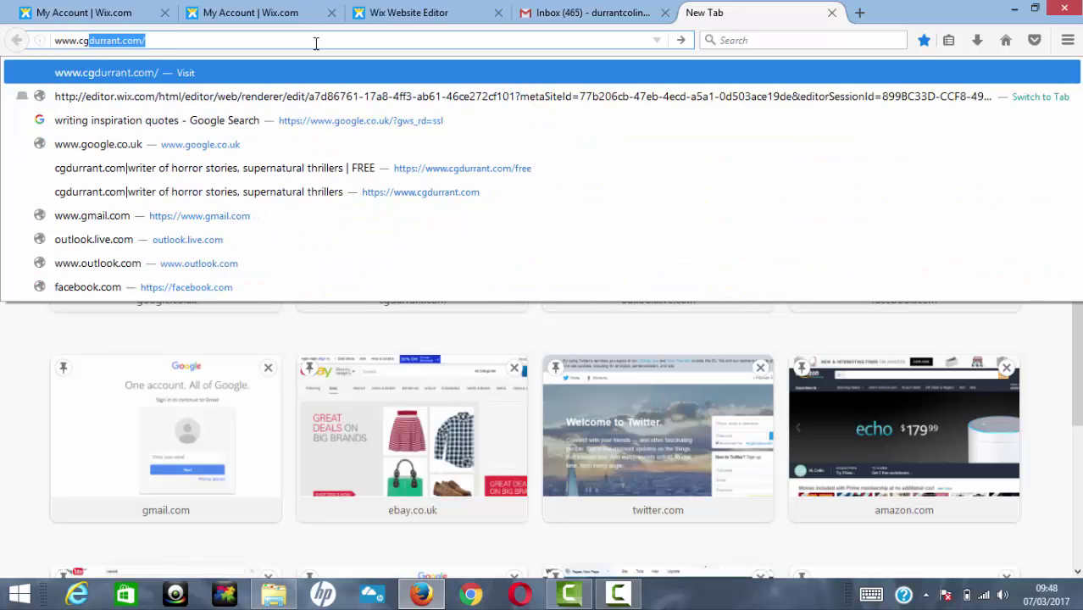
type("durrant.com")
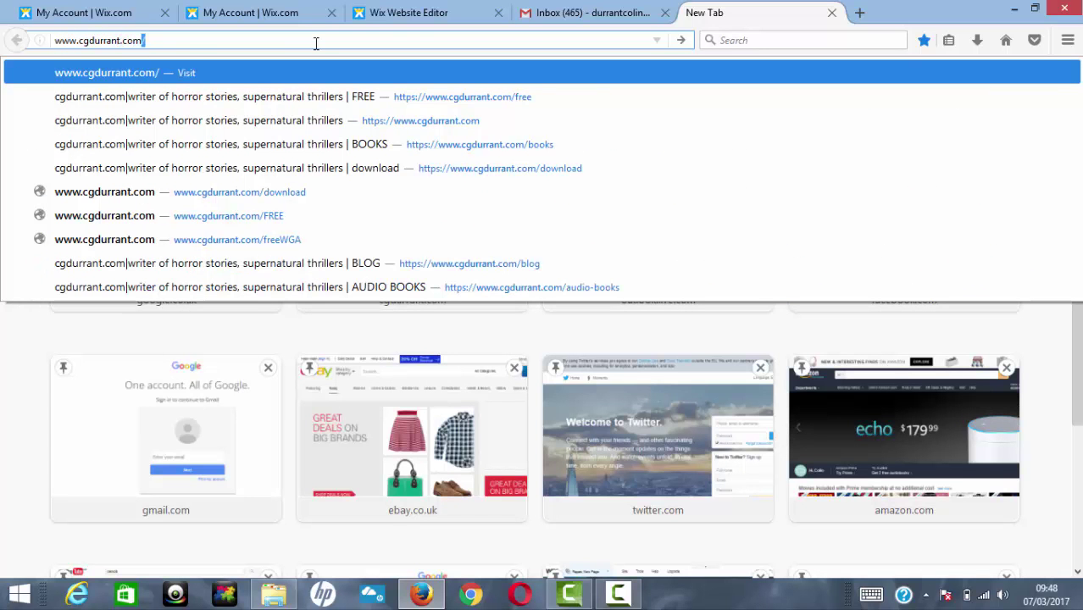
type("/free")
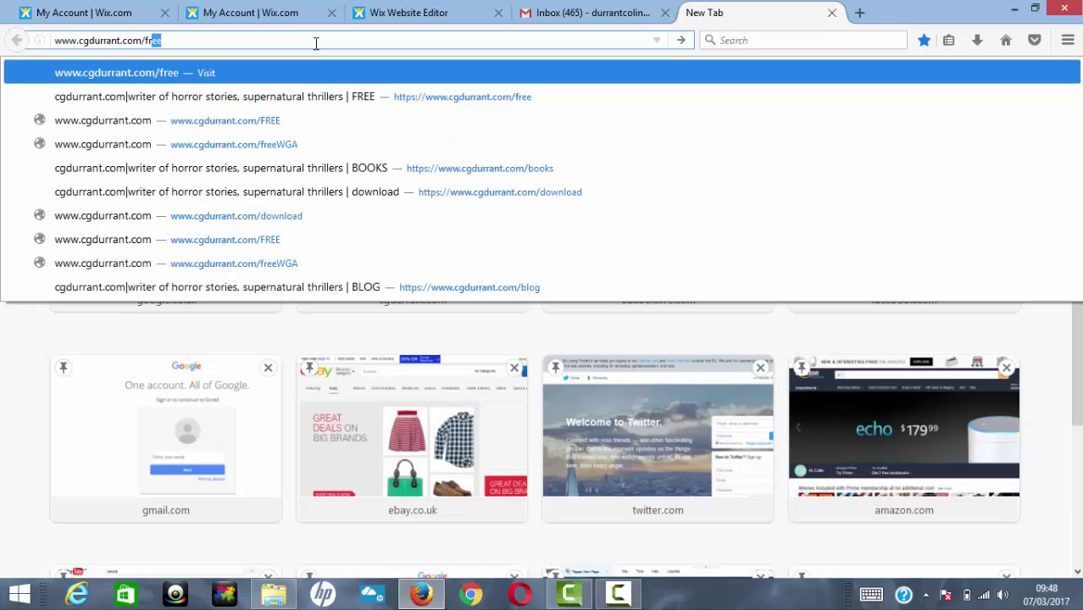
key("Return")
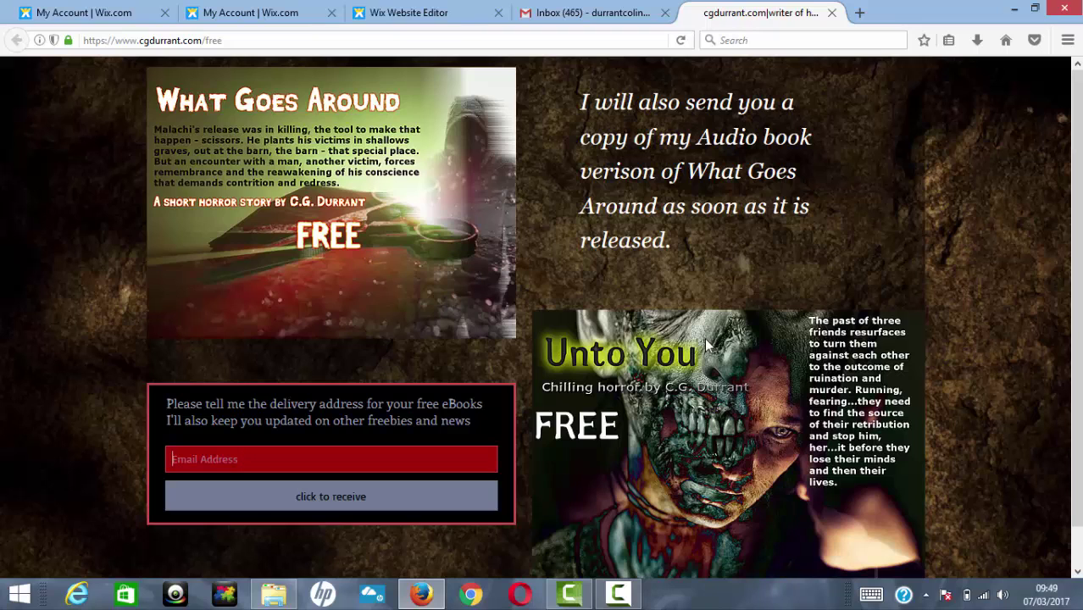
left_click(114, 19)
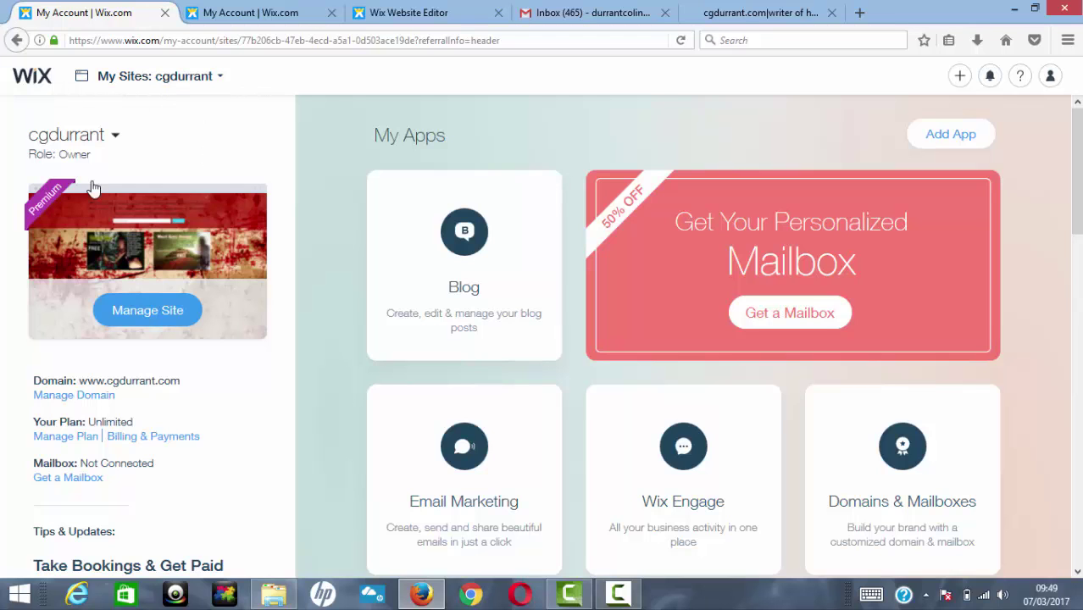
Step: Open Manage Triggers on the Automated Emails card in My Apps
left_click(152, 321)
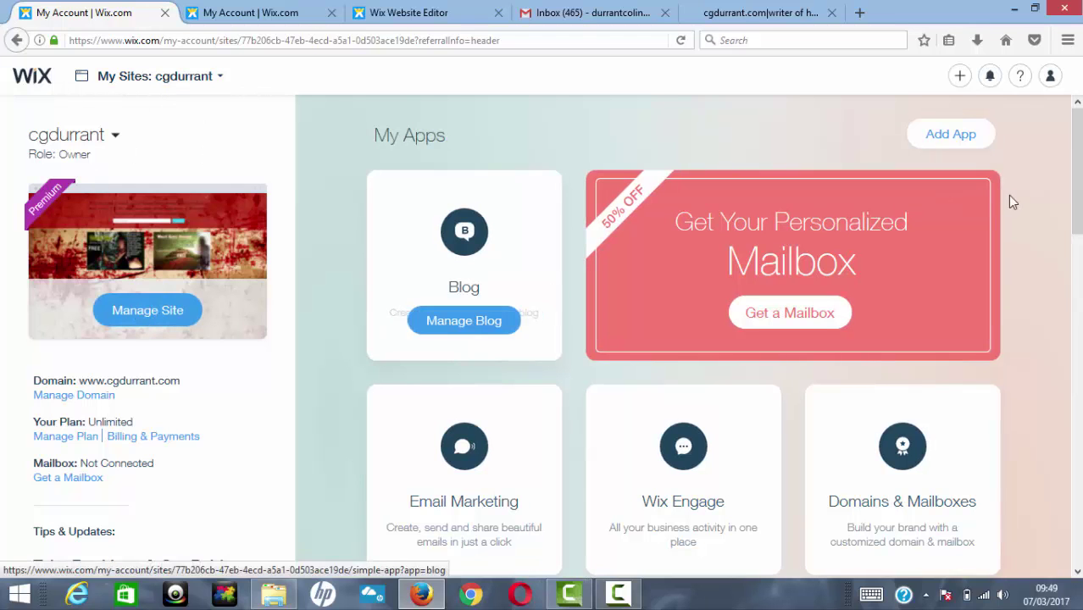
left_click_drag(1078, 153, 1078, 245)
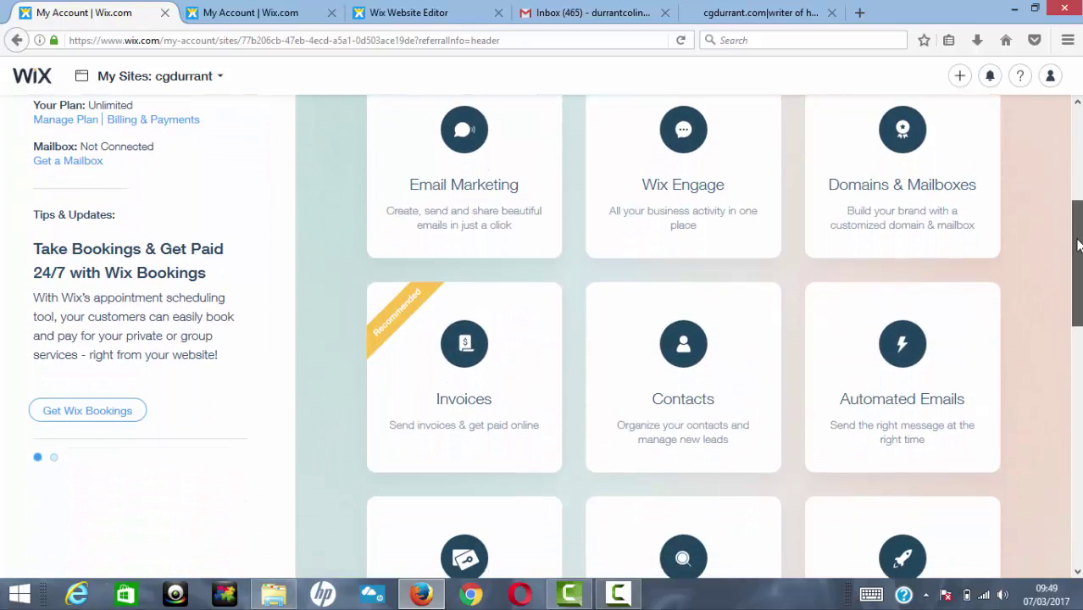
scroll(1078, 254, "down", 5)
scroll(1078, 267, "up", 4)
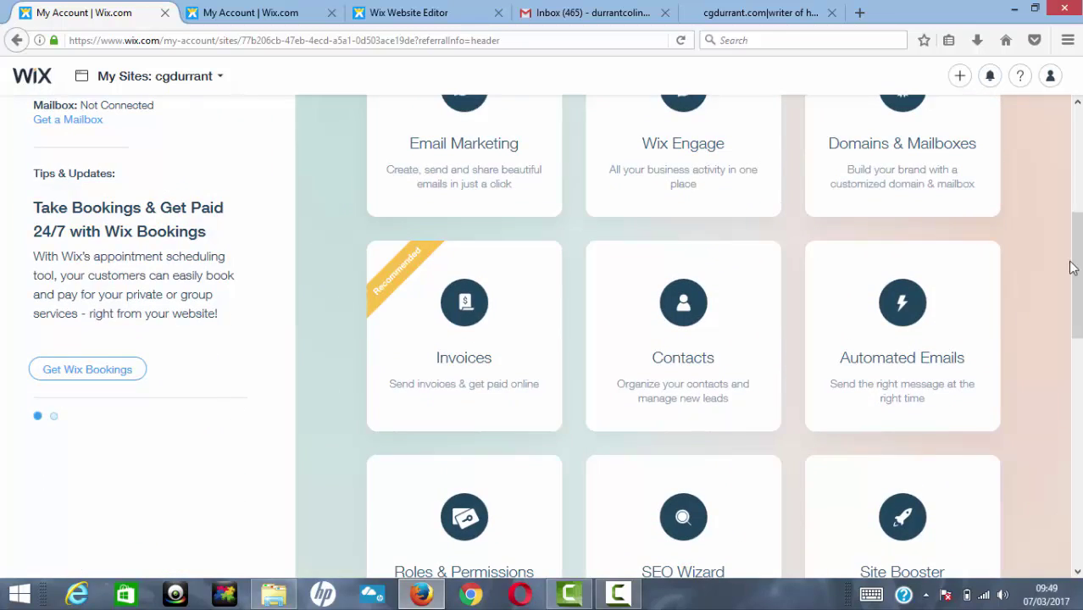
mouse_move(905, 375)
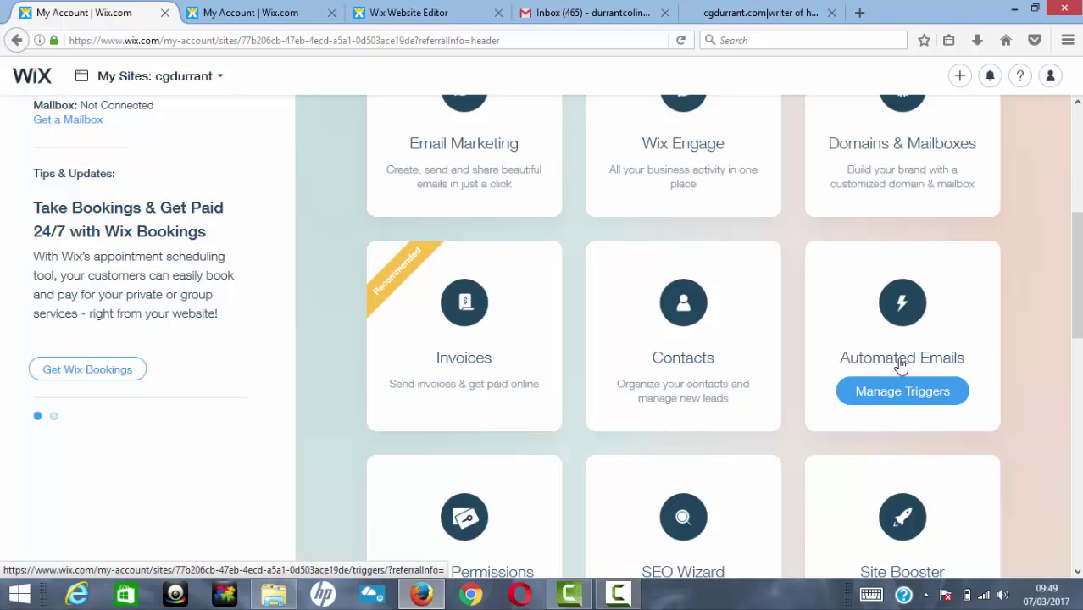
left_click(903, 365)
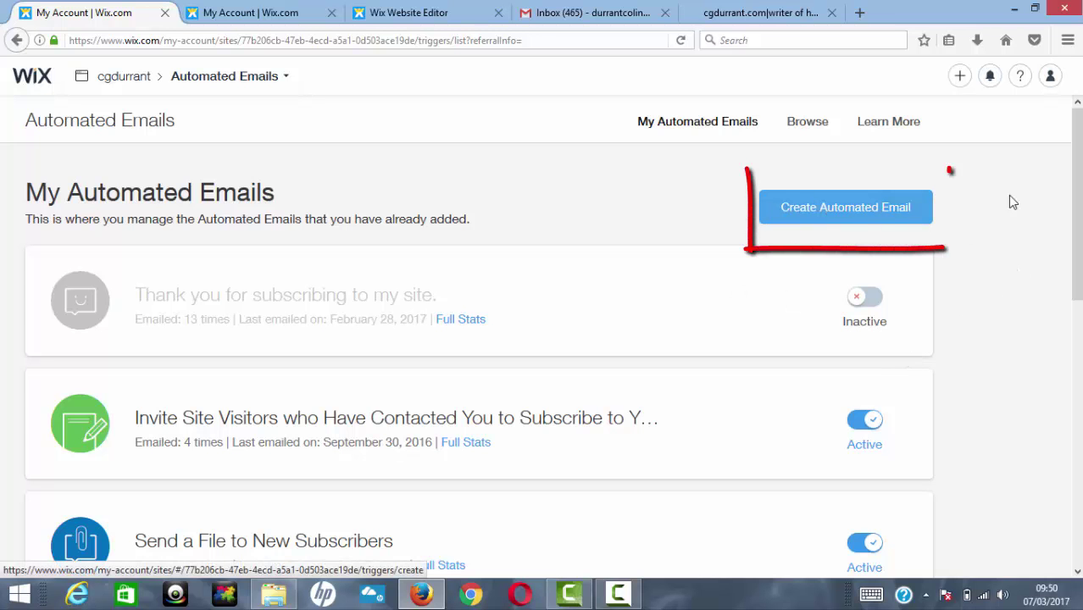
Step: Scroll My Automated Emails to review both active Send a File to New Subscribers automations
left_click_drag(1074, 193, 1075, 283)
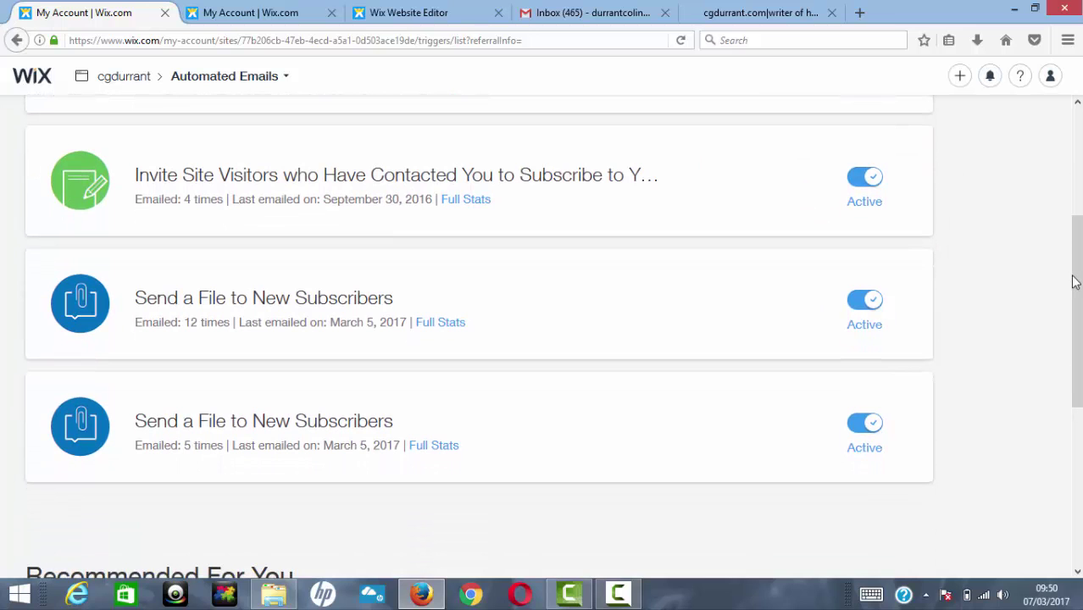
left_click_drag(1078, 280, 1079, 228)
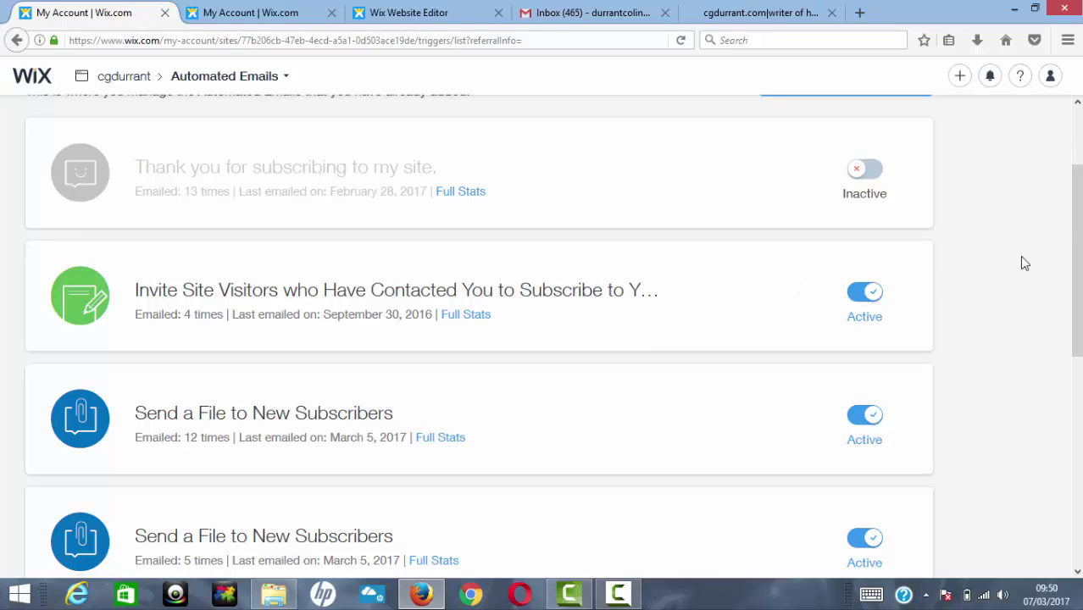
left_click_drag(1078, 215, 1078, 233)
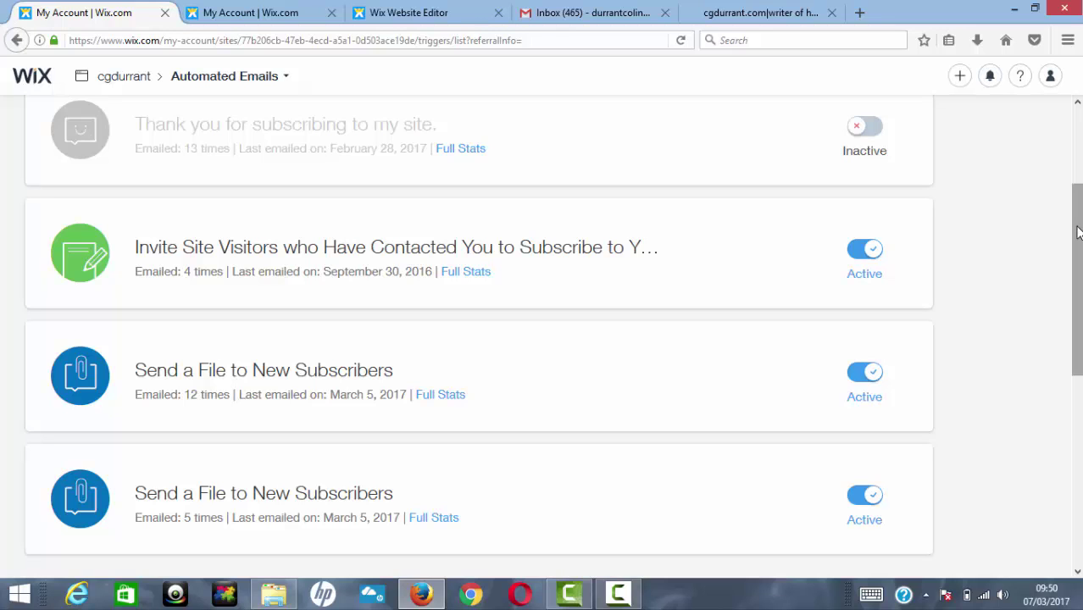
left_click_drag(1078, 282, 1078, 293)
scroll(1073, 303, "down", 4)
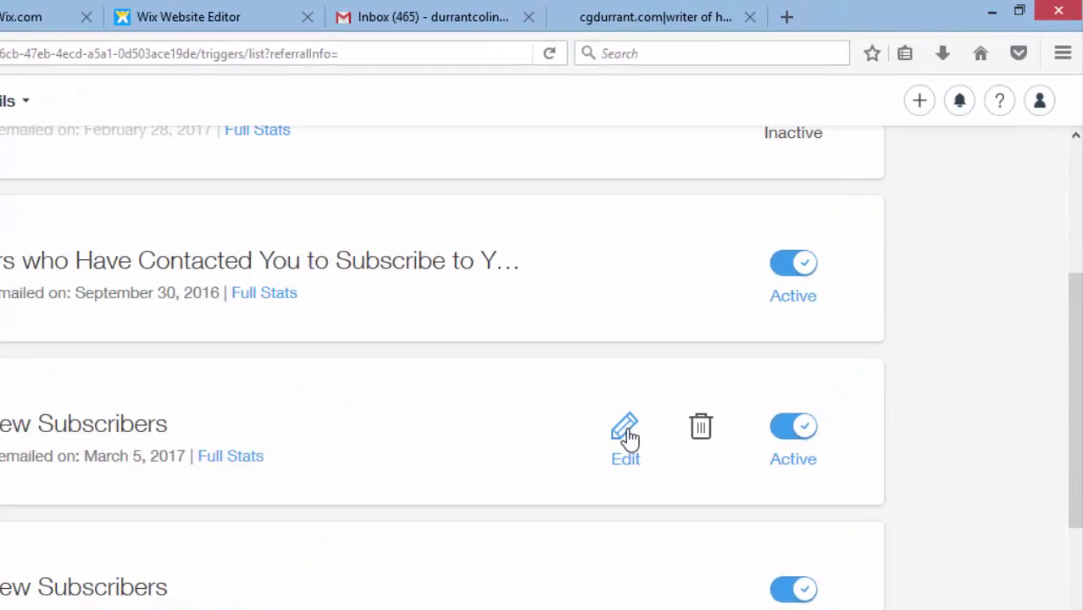
Step: Edit the first Send a File email, keep timing Immediately, and continue to personalizing
left_click(627, 434)
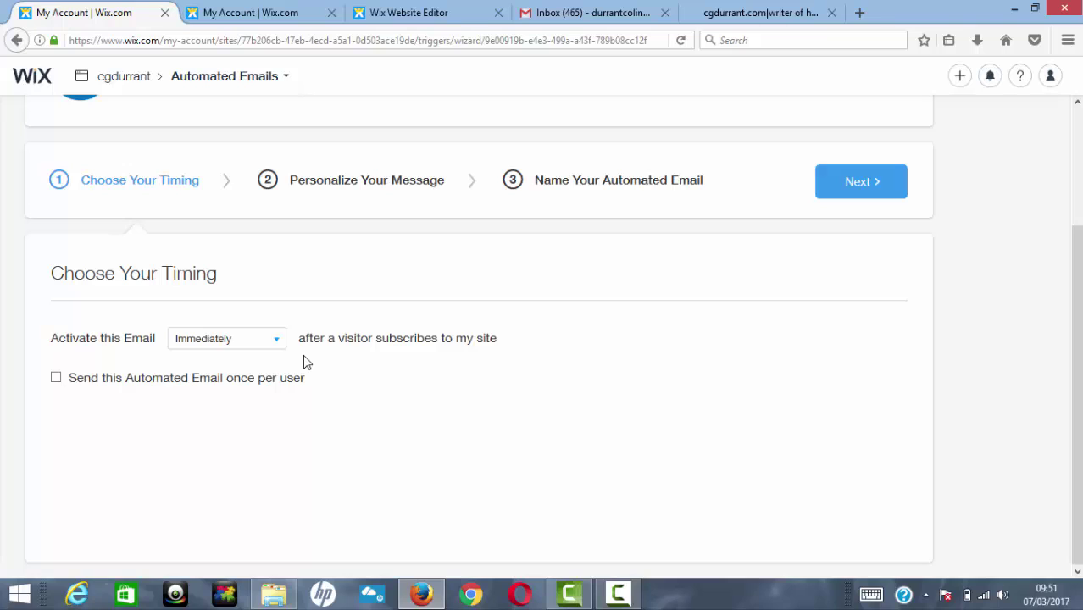
left_click(277, 345)
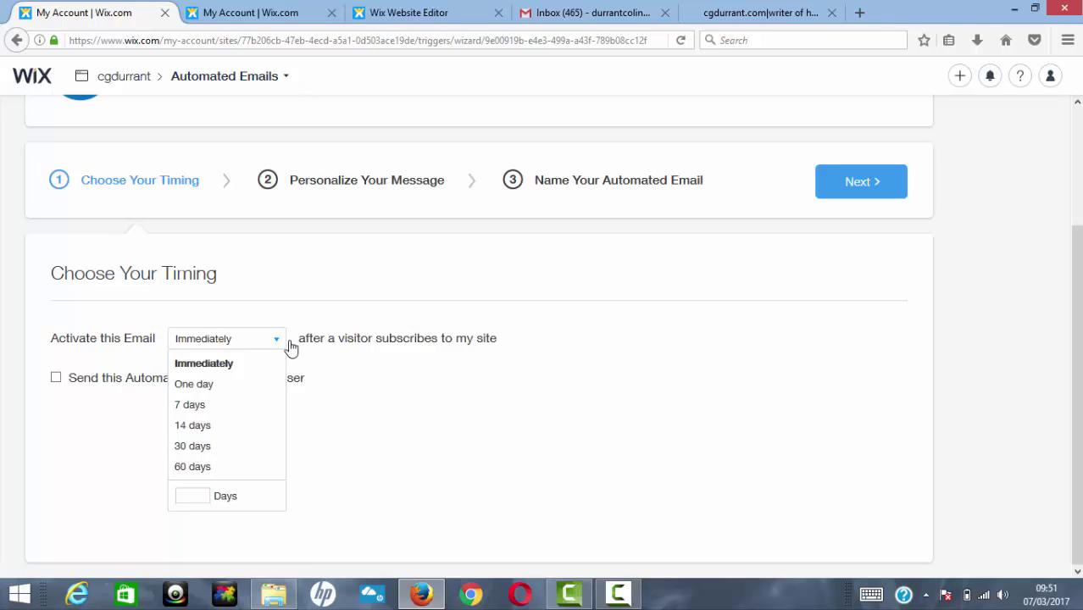
left_click(688, 415)
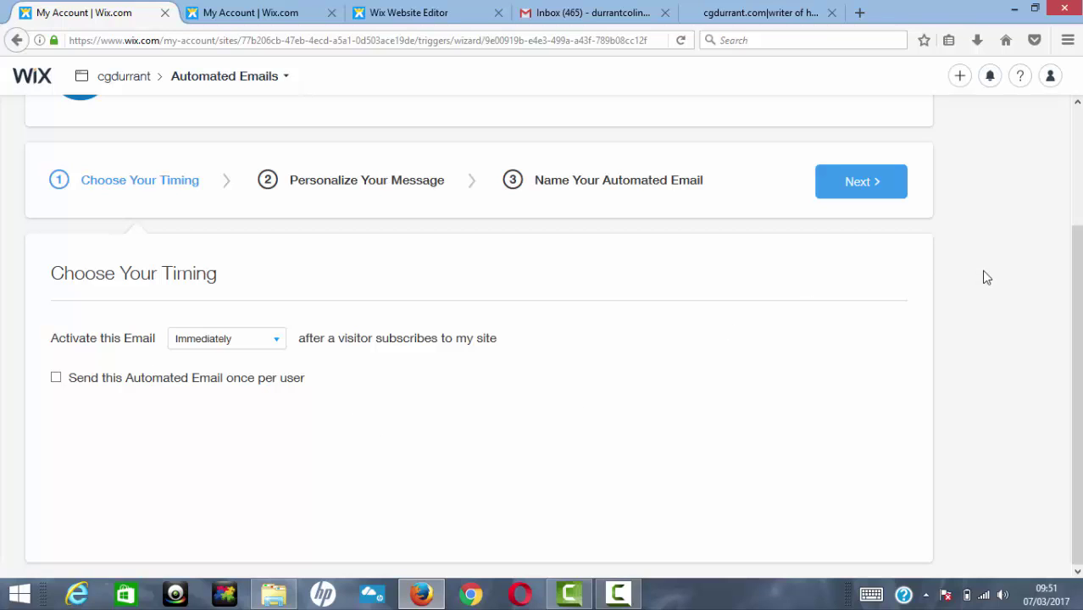
left_click(866, 186)
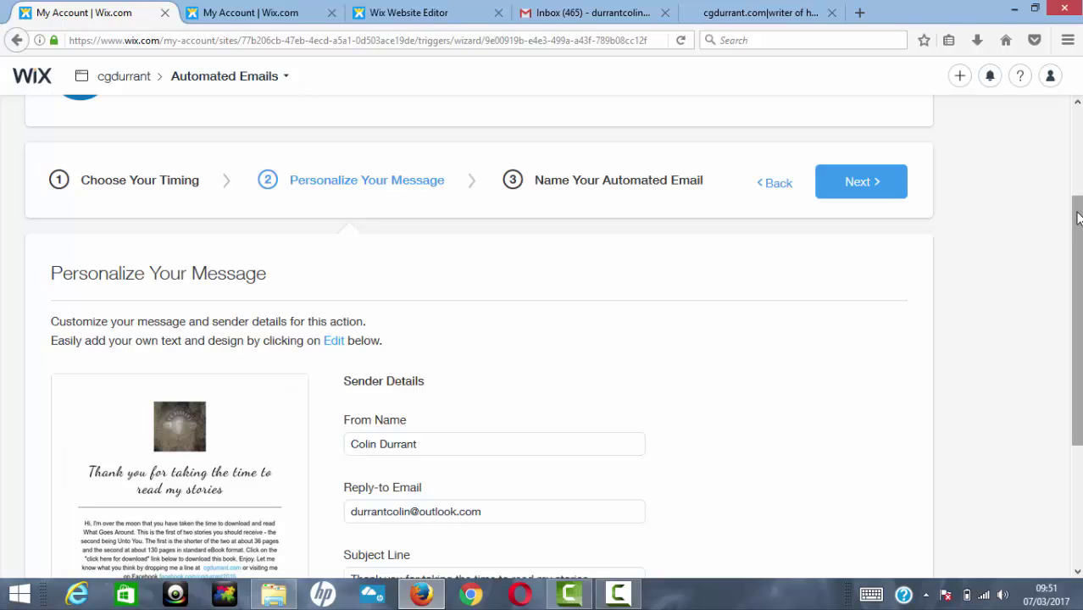
Step: Check the sender and subject line, then open the thank-you email's design editor
left_click_drag(1078, 234, 1079, 298)
mouse_move(210, 382)
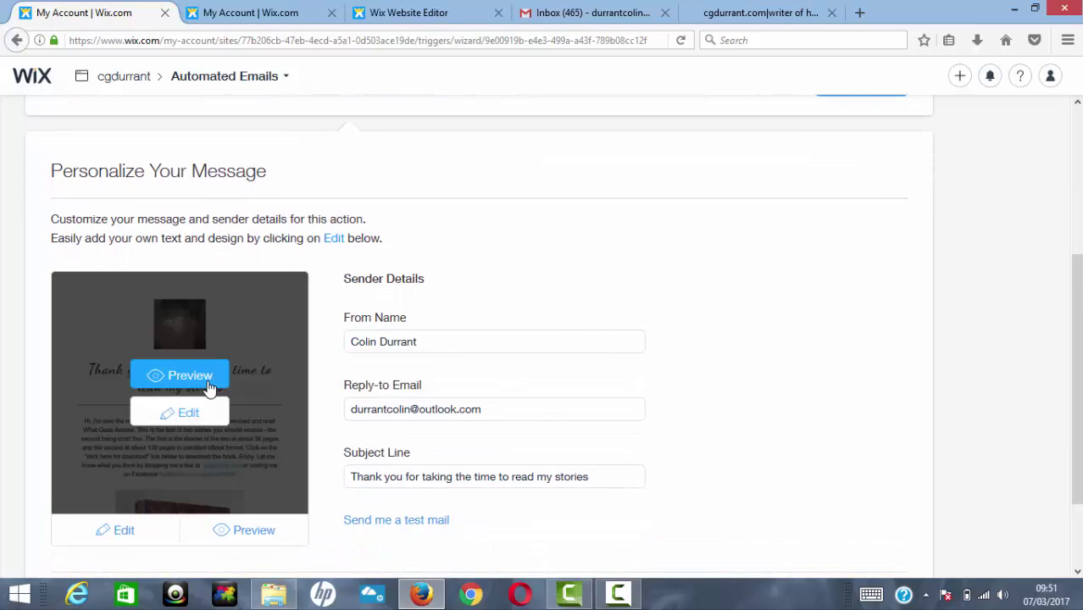
left_click(187, 413)
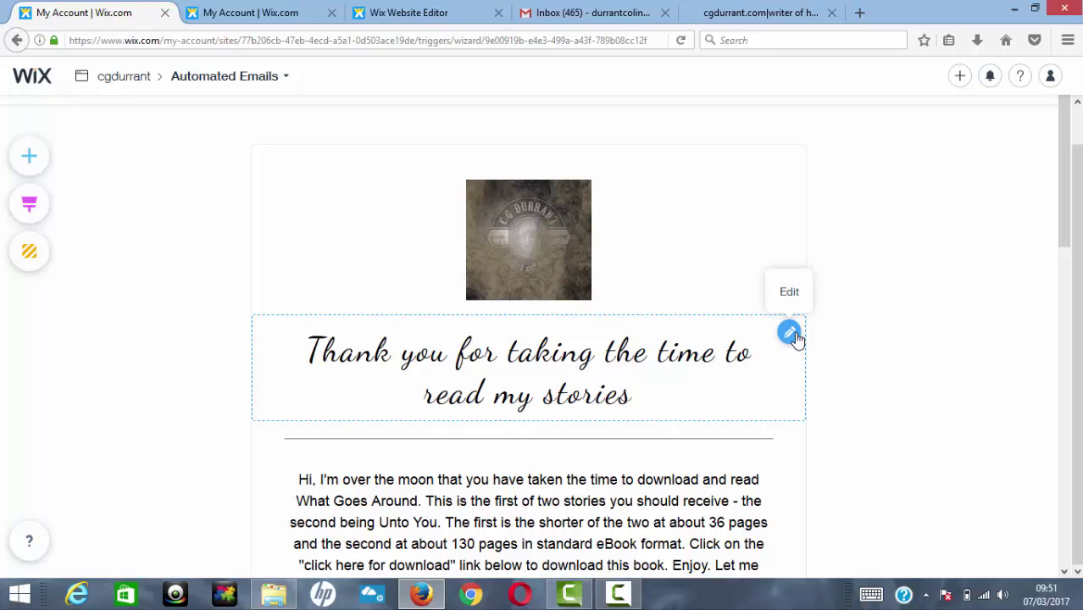
Step: Open the settings of the 'click here for download' button below the book cover
left_click_drag(1067, 217, 1034, 397)
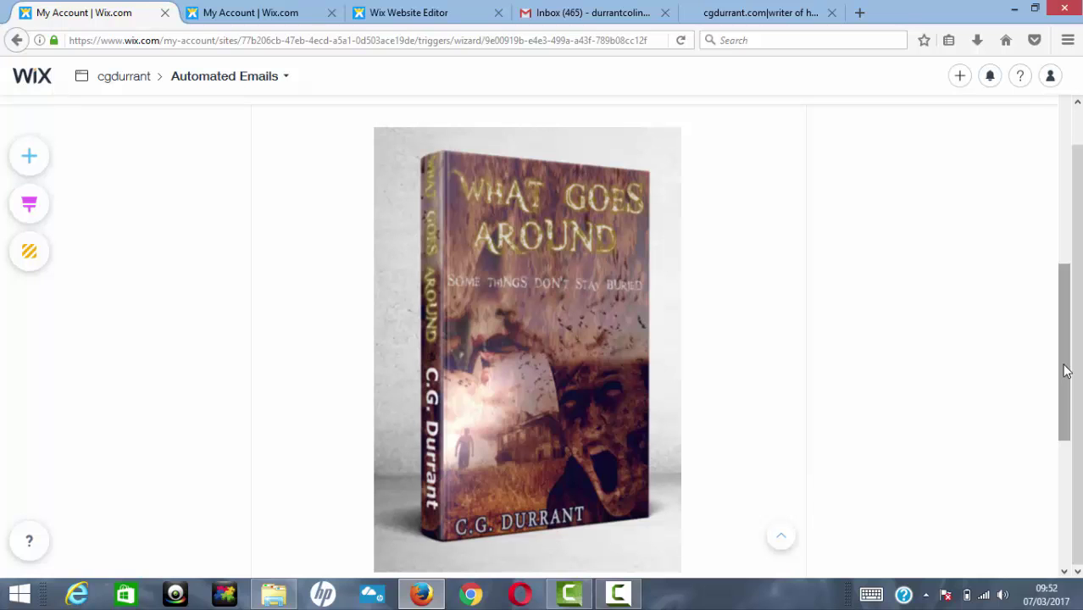
left_click_drag(1066, 372, 1063, 469)
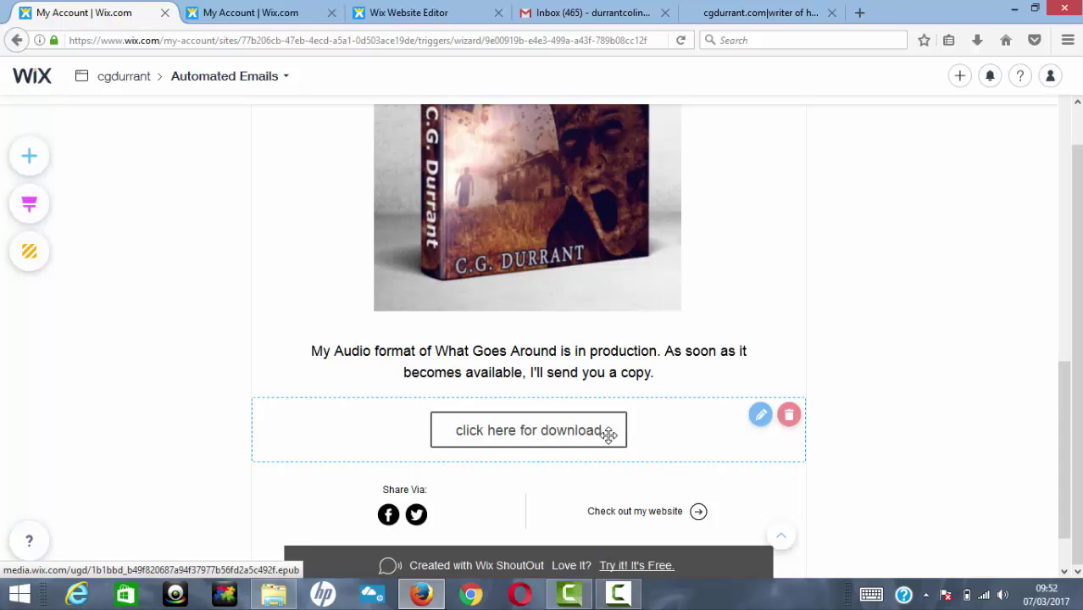
left_click(760, 416)
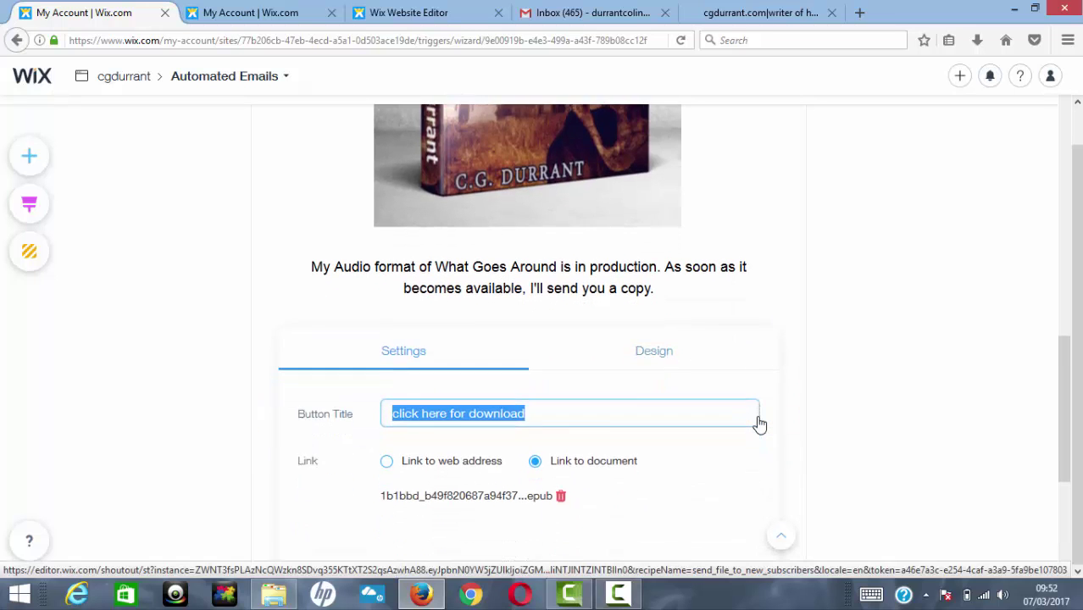
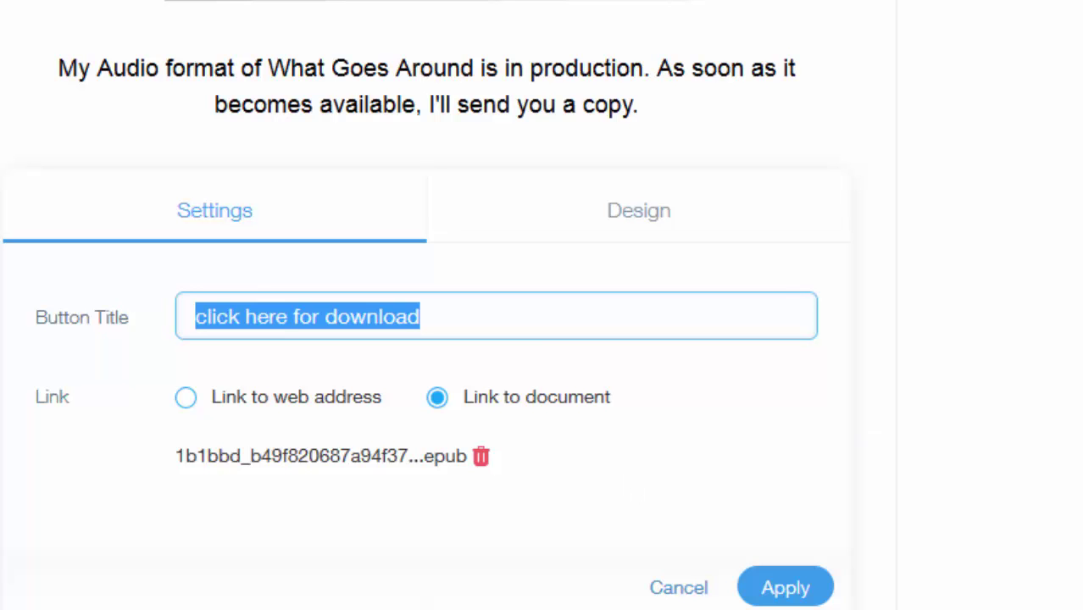
Step: Scroll through the email to check the 'click here for download' button linked to the .epub file
scroll(424, 339, "up", 10)
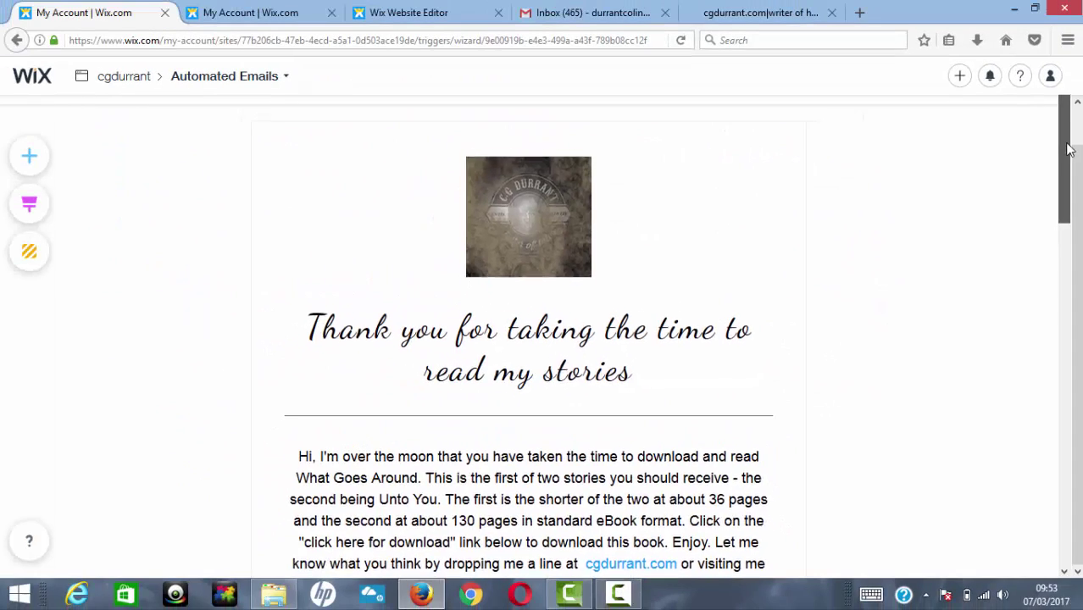
left_click_drag(1069, 149, 1052, 513)
Step: Apply the download button and save the 'Send a File to New Subscribers' automated email
left_click(754, 306)
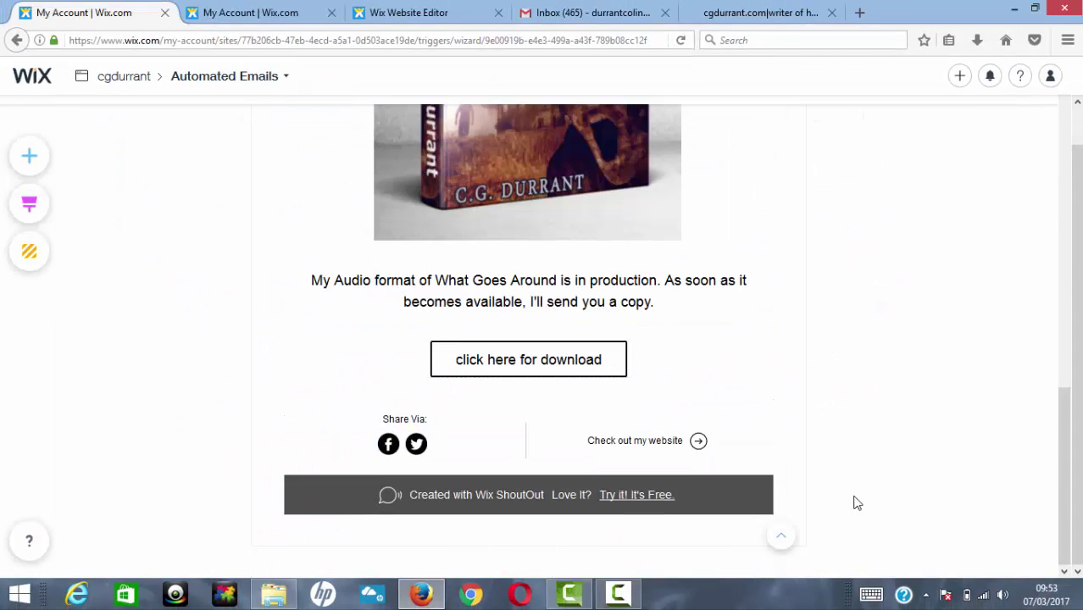
left_click_drag(1067, 481, 1077, 351)
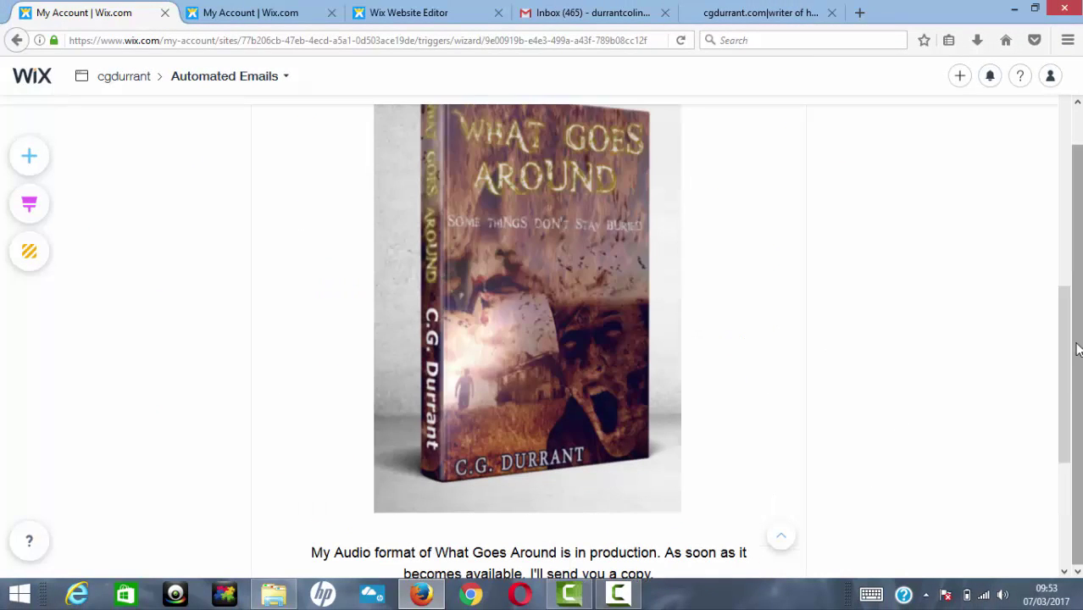
left_click(708, 124)
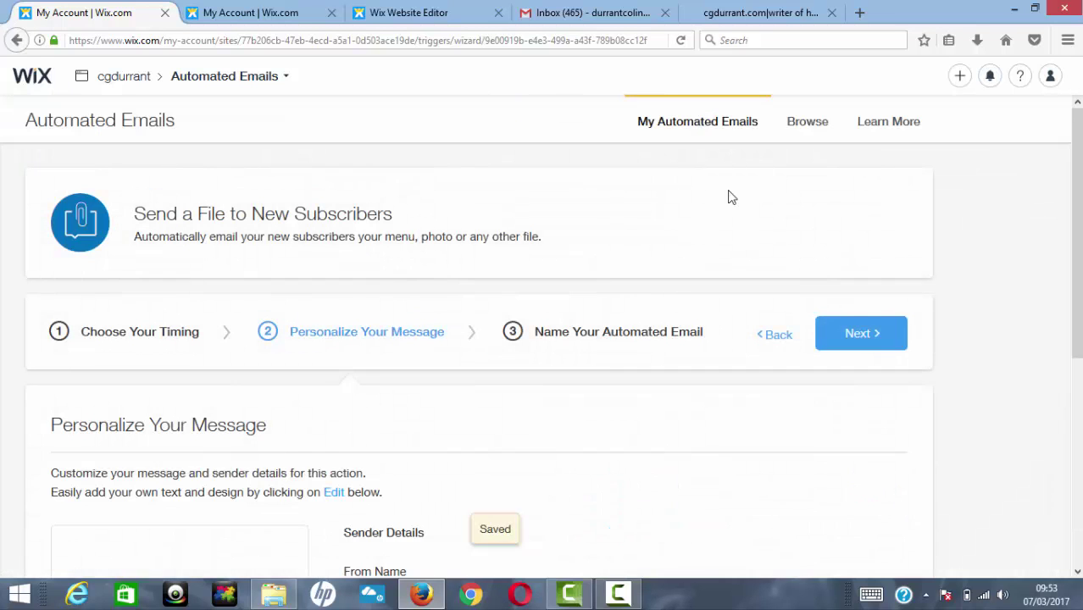
left_click(874, 331)
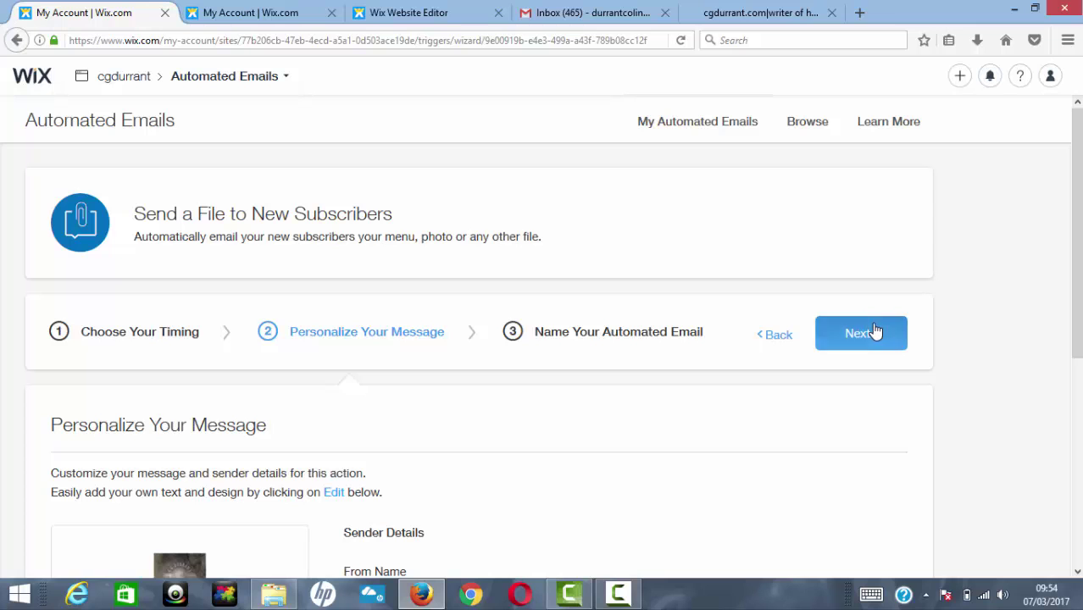
left_click(873, 340)
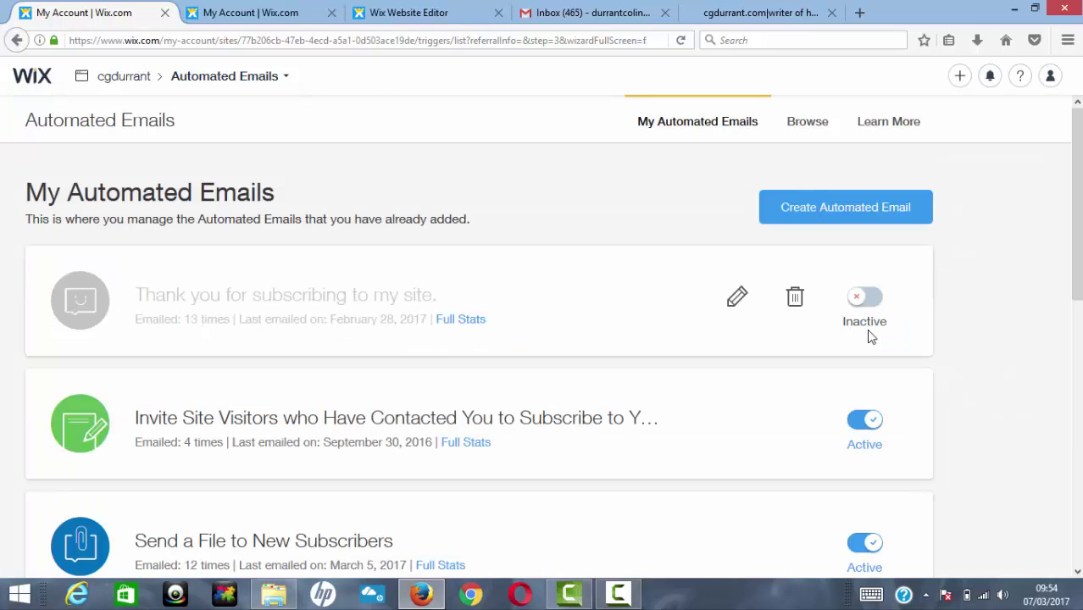
left_click_drag(1078, 182, 1071, 288)
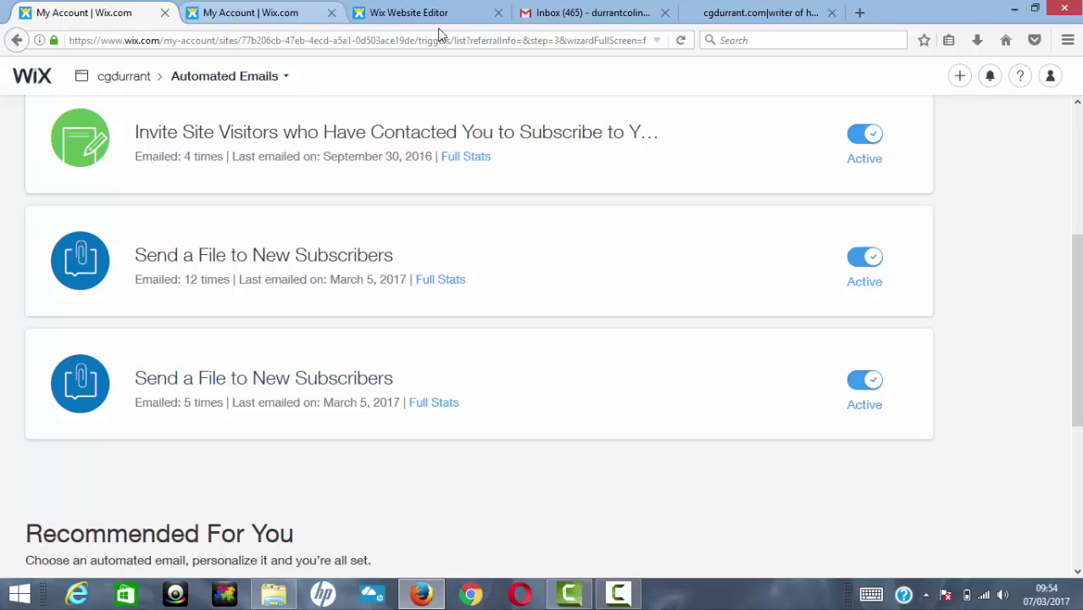
Step: Switch to the cgdurrant.com free-ebook signup page and highlight its web address
left_click(280, 14)
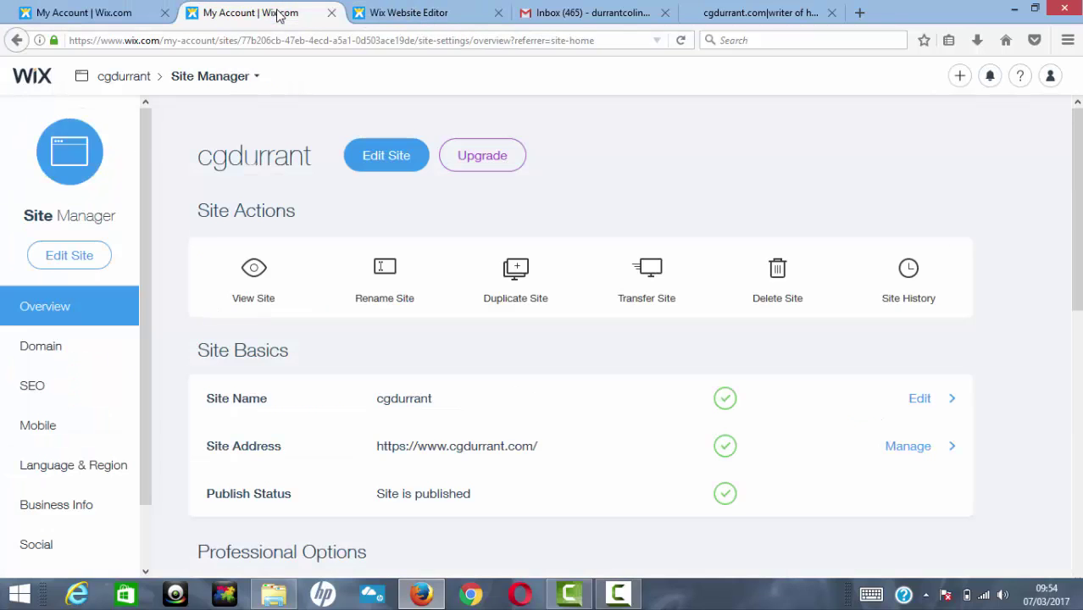
left_click(717, 17)
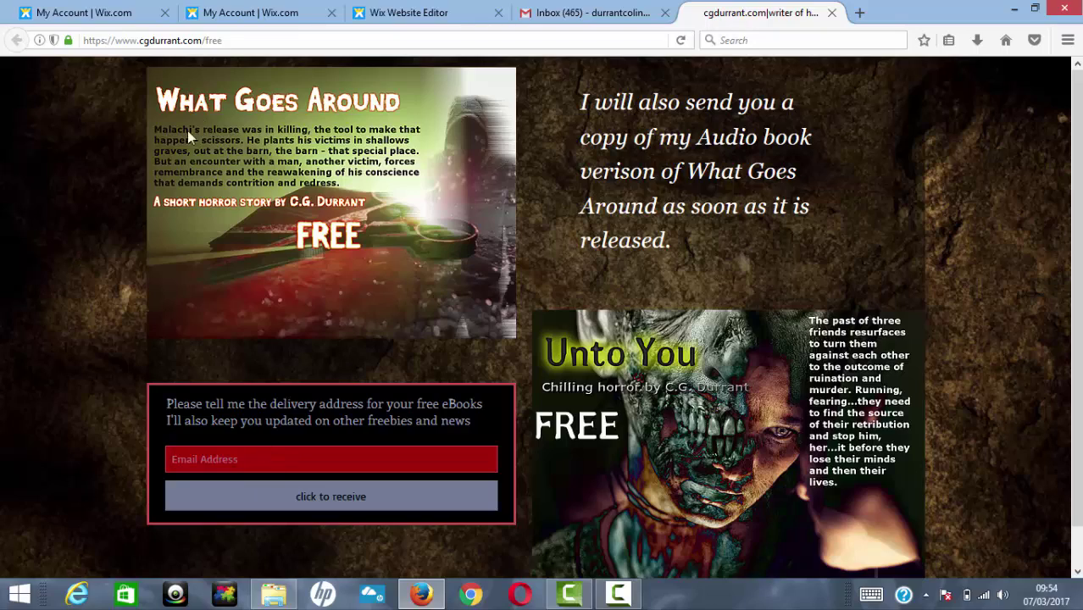
left_click(223, 41)
left_click_drag(224, 41, 81, 40)
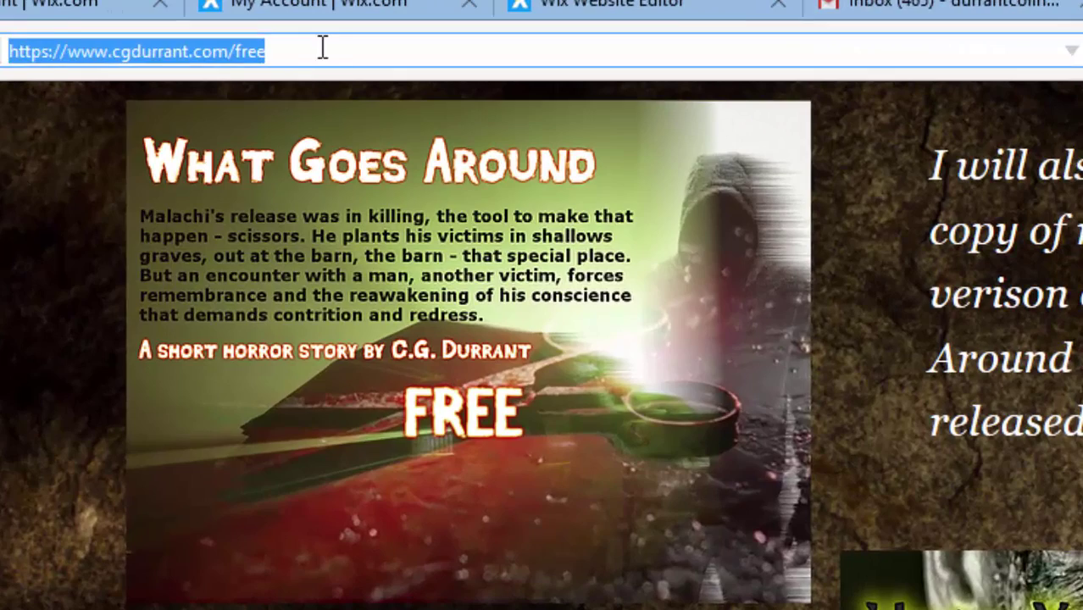
left_click(322, 49)
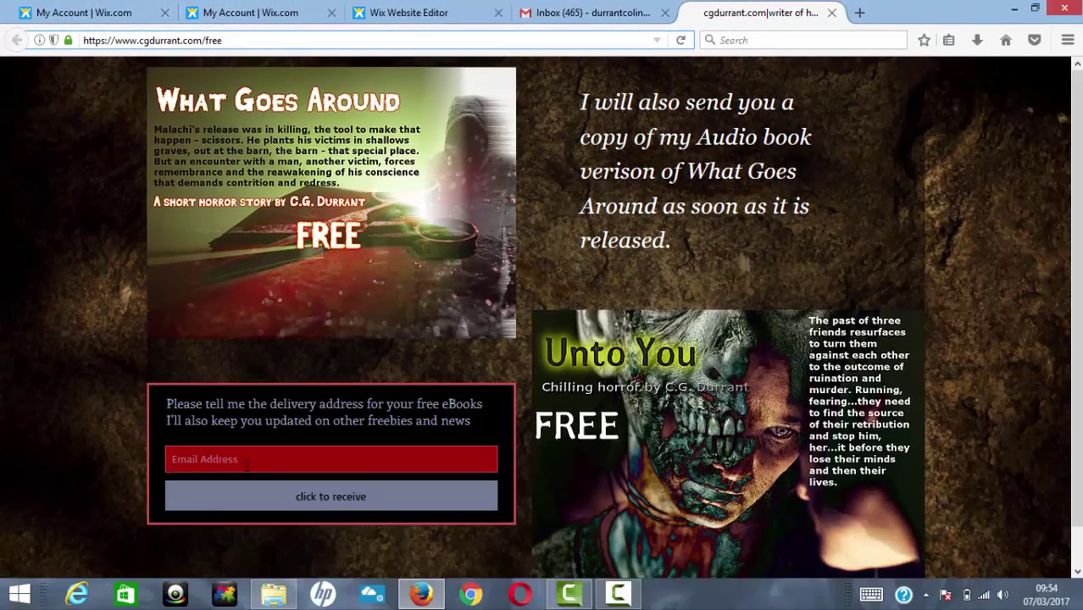
Step: Sign up for the free eBooks with a Gmail address, then view the Gmail inbox
left_click(257, 521)
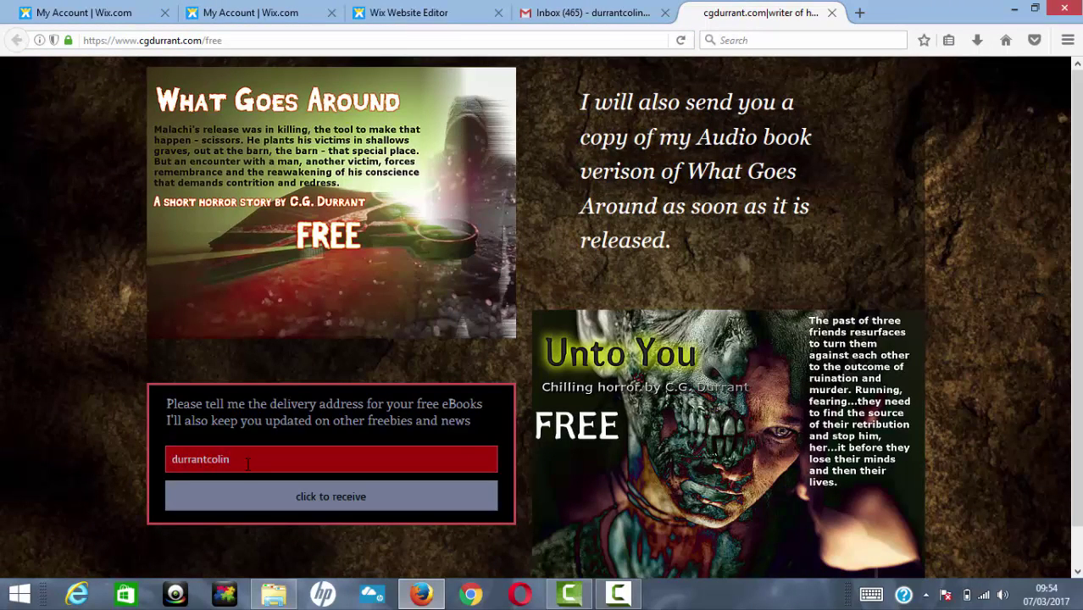
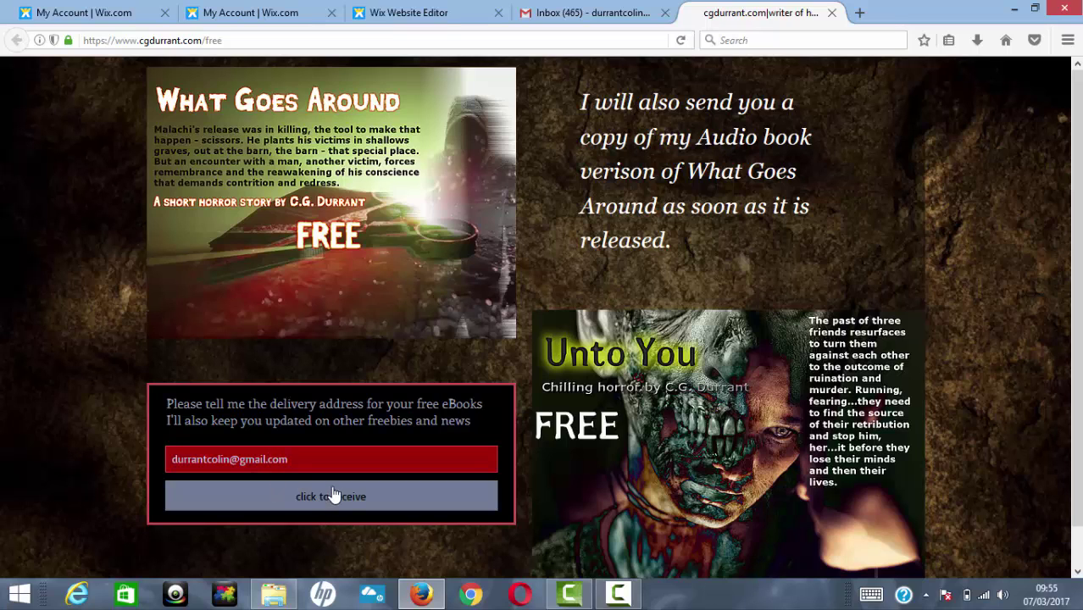
left_click(334, 496)
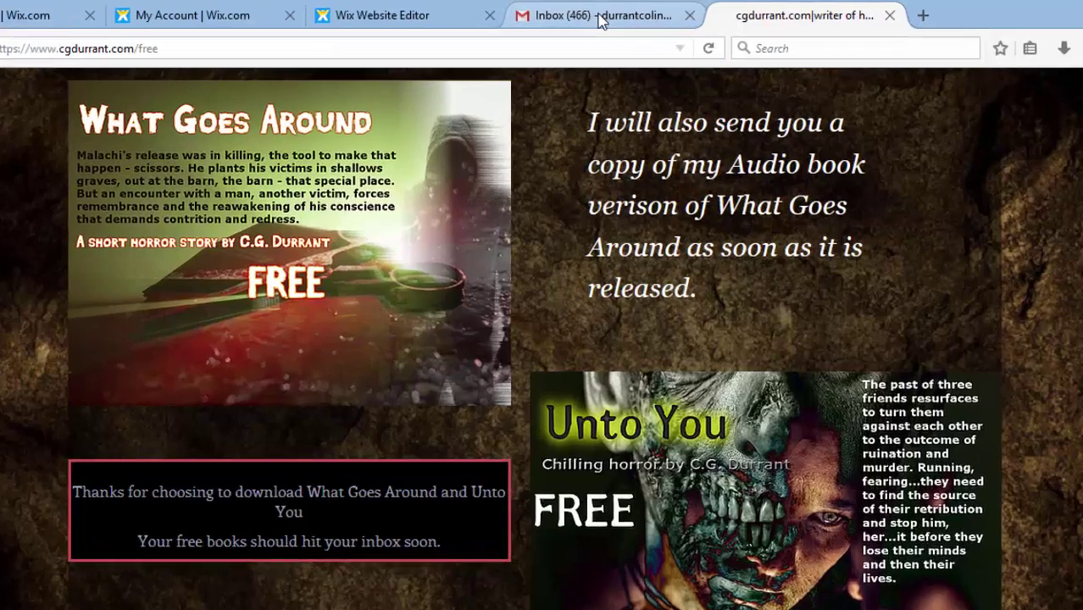
left_click(583, 17)
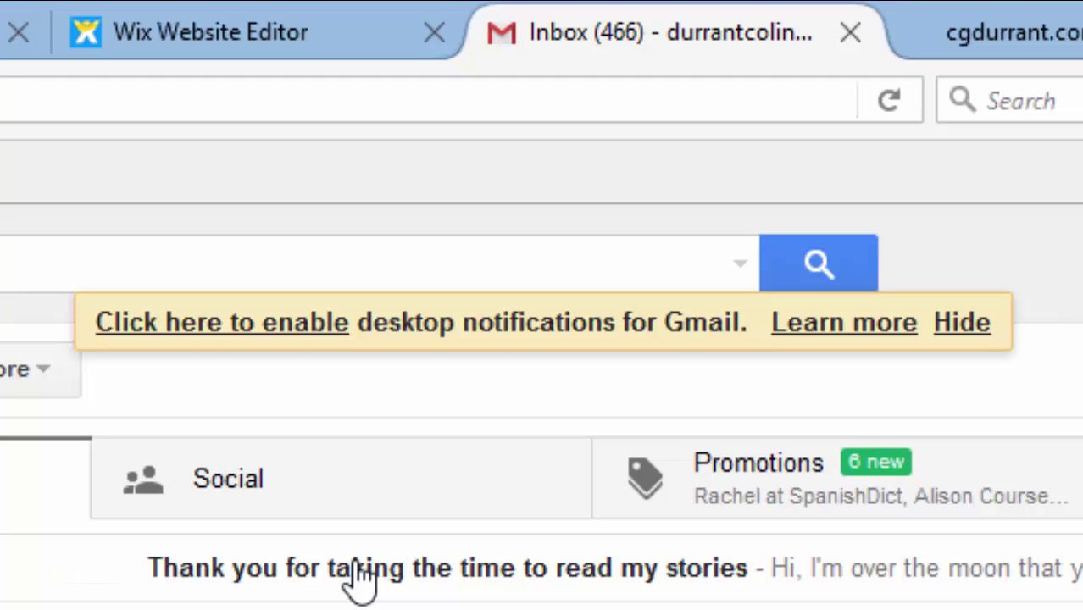
Step: Open the thank-you email, save its linked .epub ebook, and return to the Wix editor
left_click(357, 570)
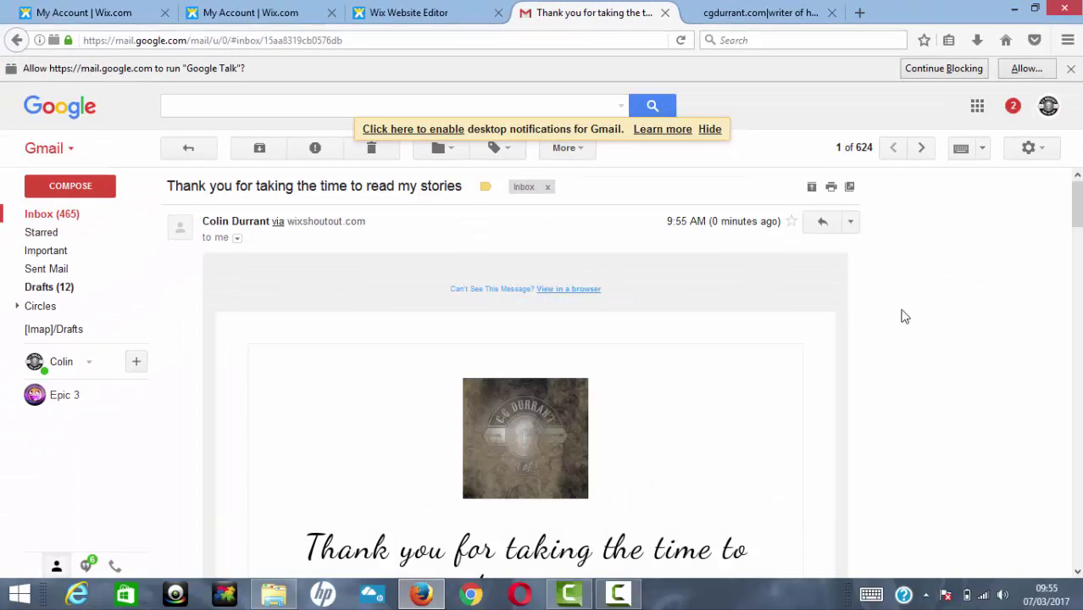
left_click_drag(1080, 204, 1059, 499)
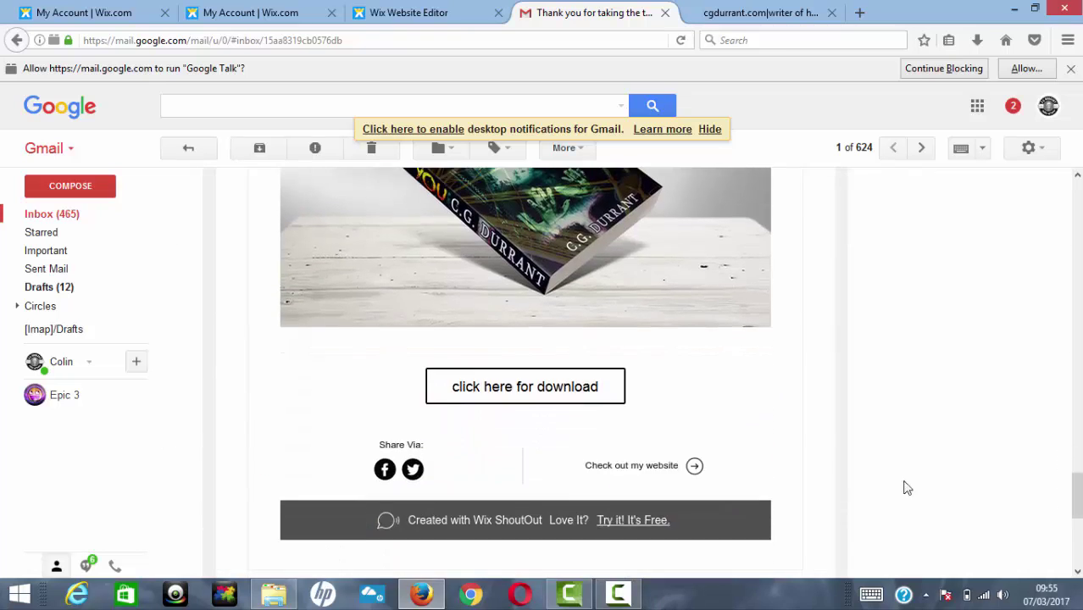
left_click(526, 390)
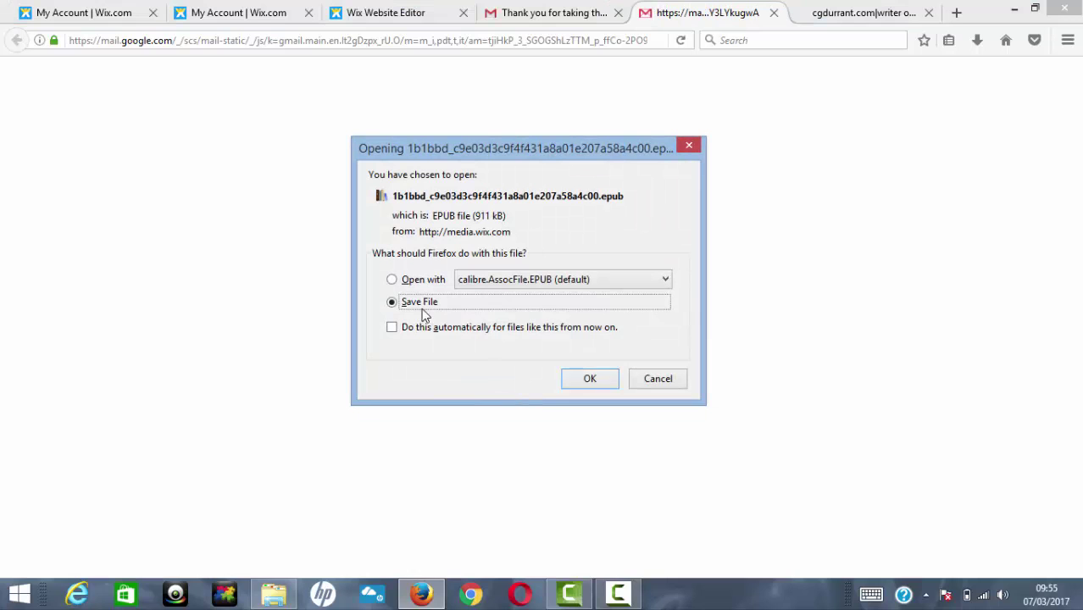
left_click(585, 381)
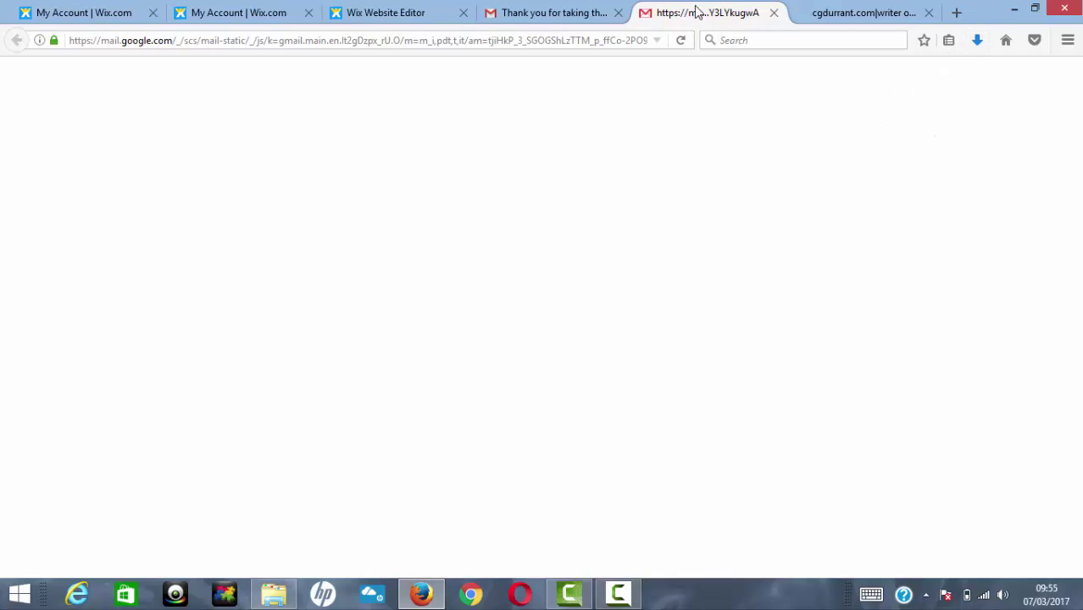
left_click(370, 13)
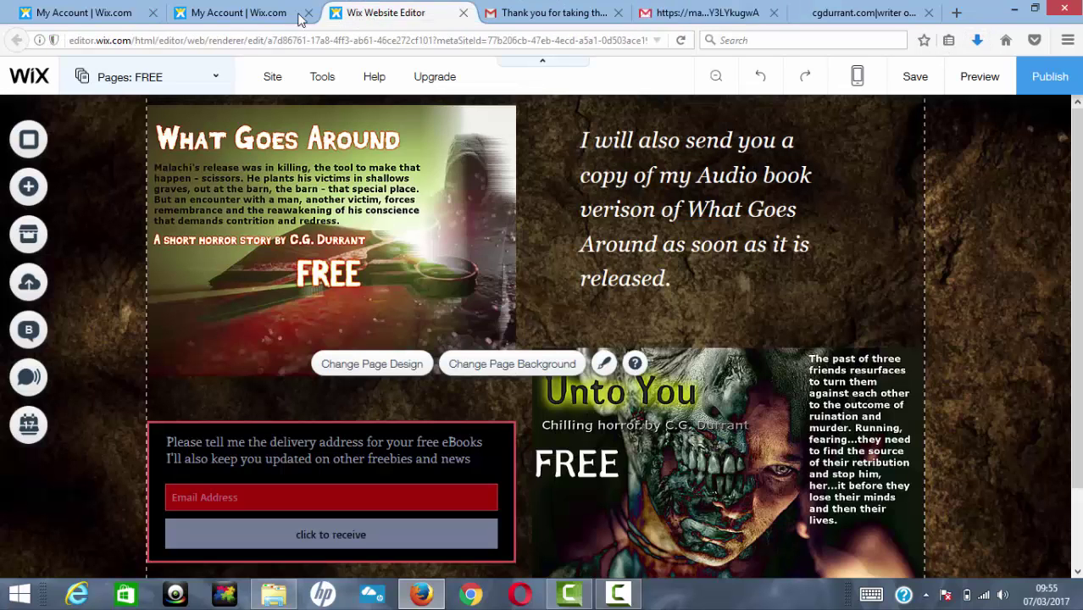